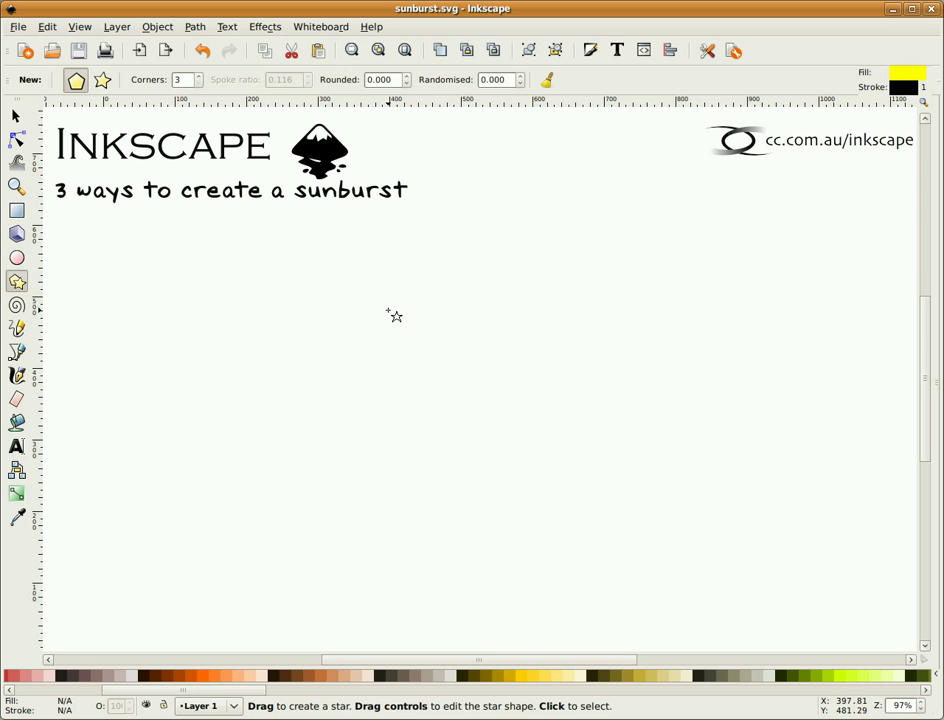
Draw a small yellow 3-corner triangle near the page centre, below the title
drag(388, 313, 370, 344)
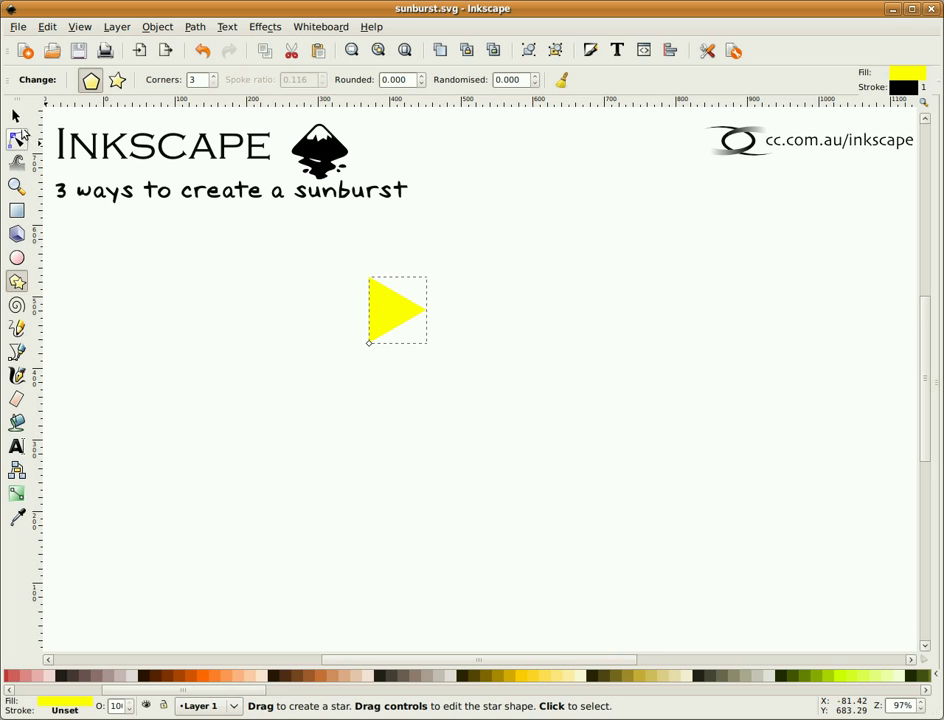
Stretch the triangle into a long 355×93 px wedge, pivot it on its right tip, and move it lower left
click(16, 116)
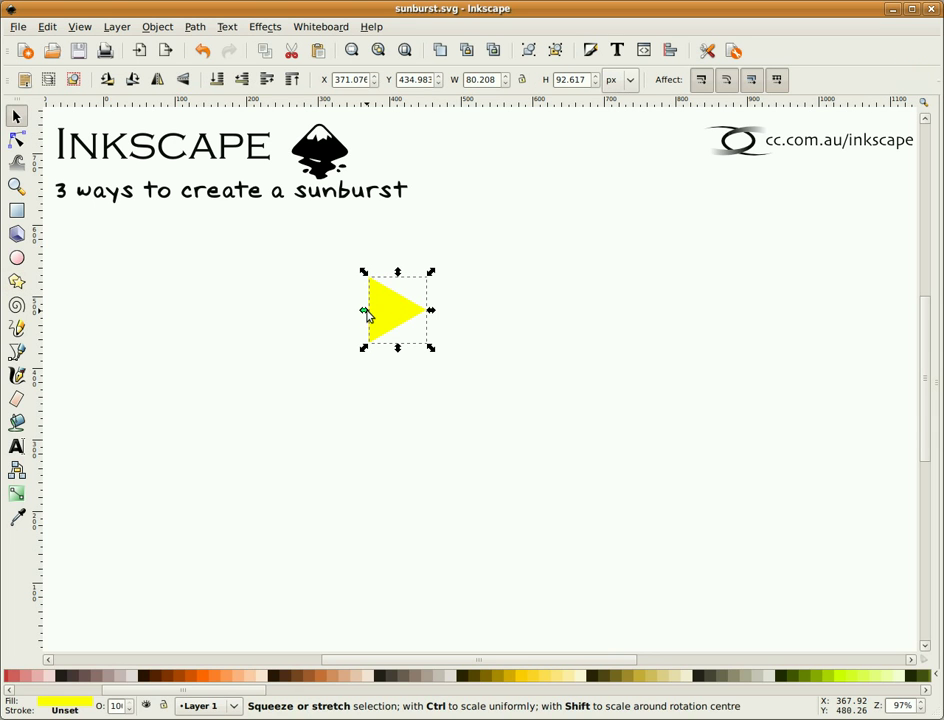
drag(365, 311, 172, 309)
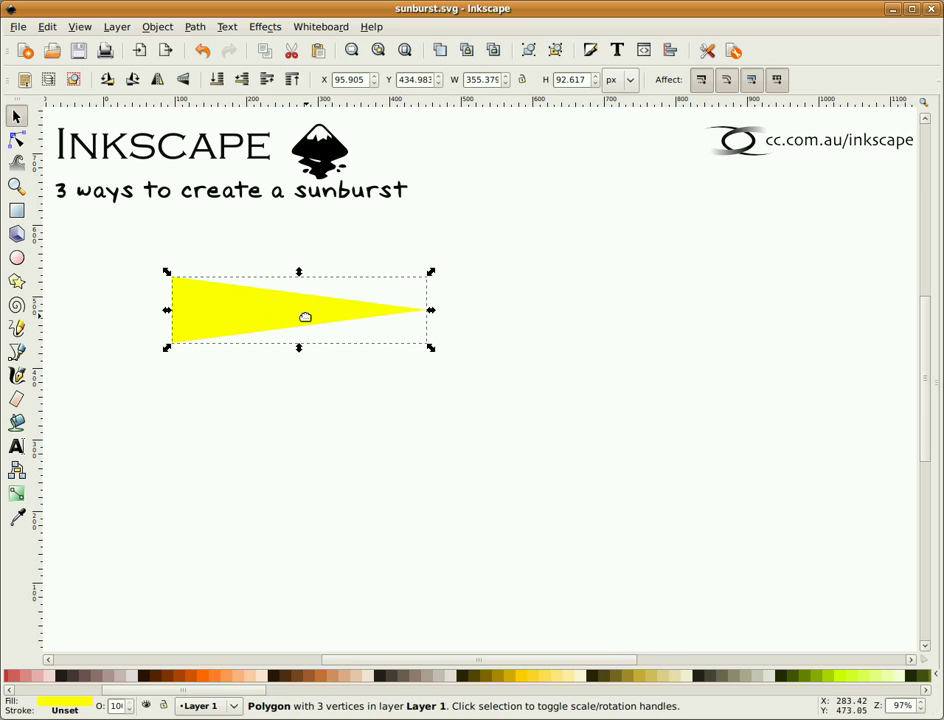
click(239, 309)
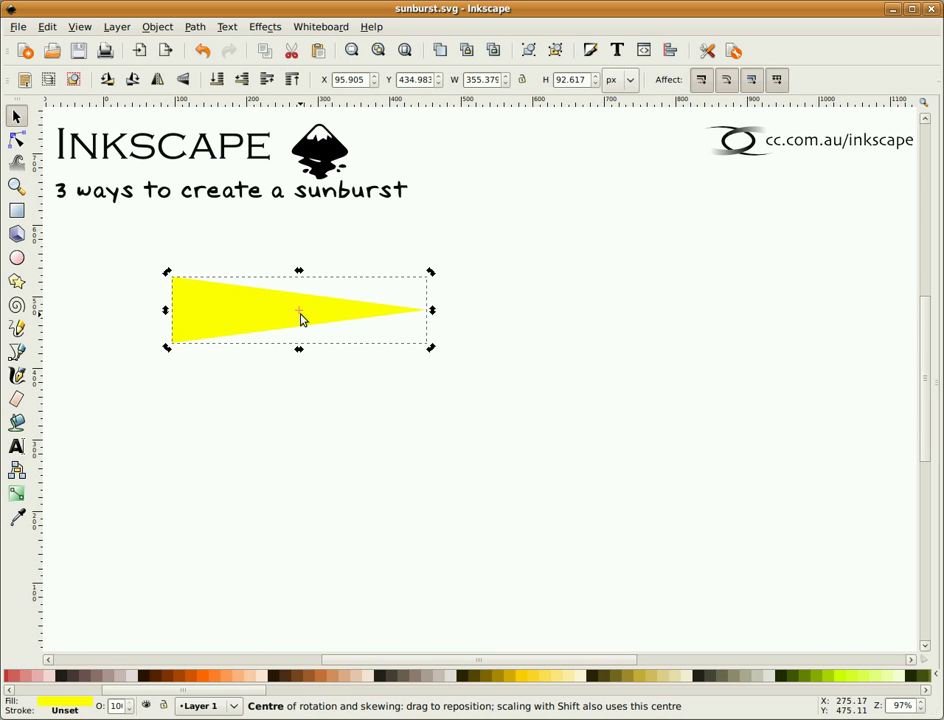
drag(302, 317, 428, 322)
click(231, 331)
drag(256, 311, 151, 472)
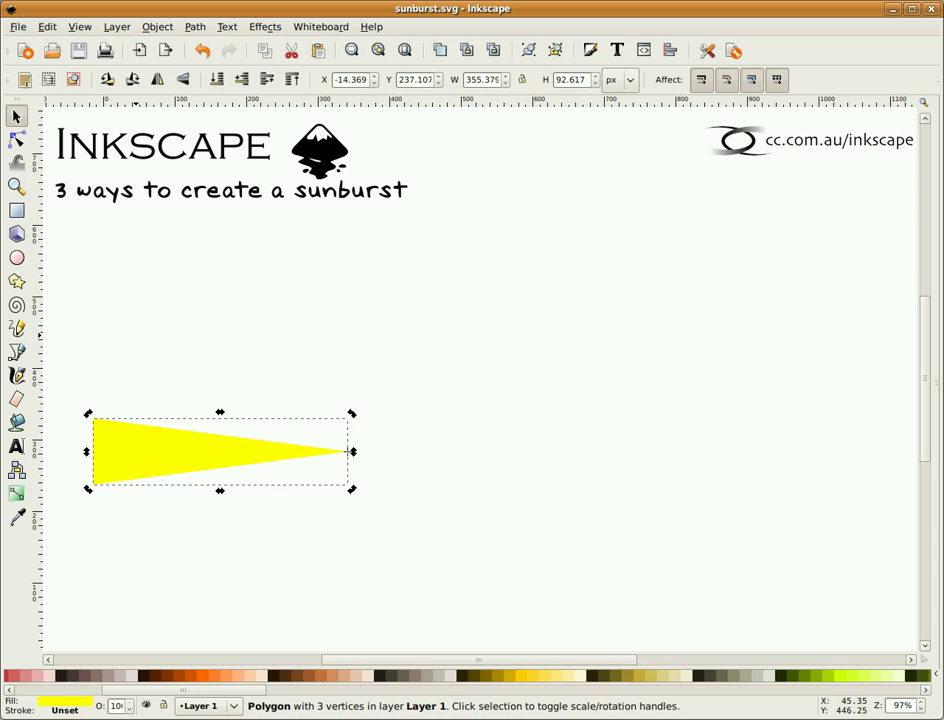
Narrow the wedge, stamp seven copies around its tip in 30° steps, and select all rays
click(140, 340)
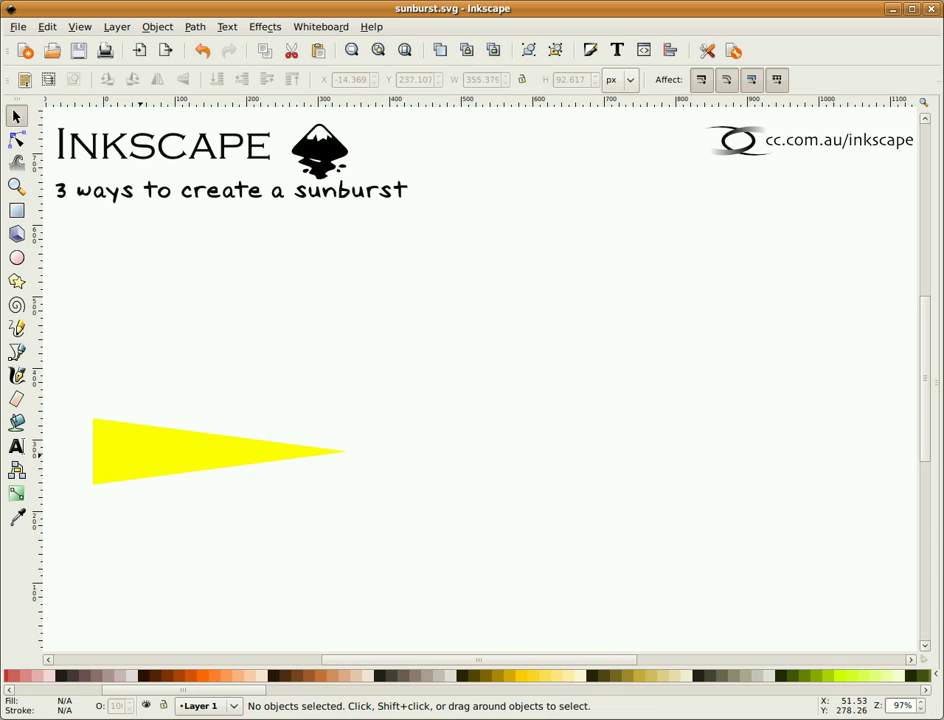
click(116, 454)
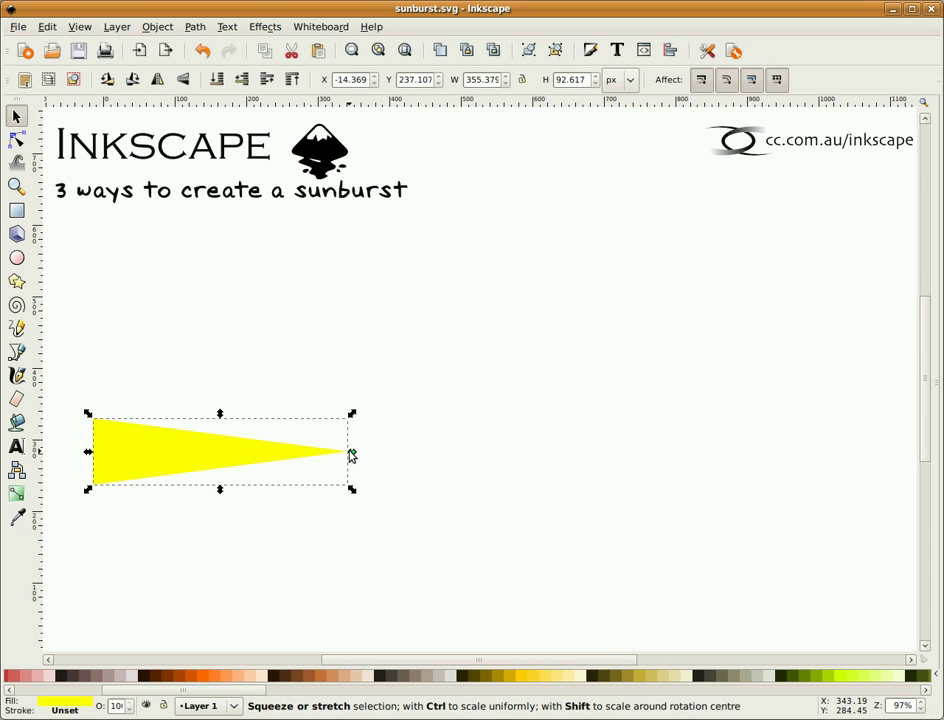
drag(352, 454, 329, 452)
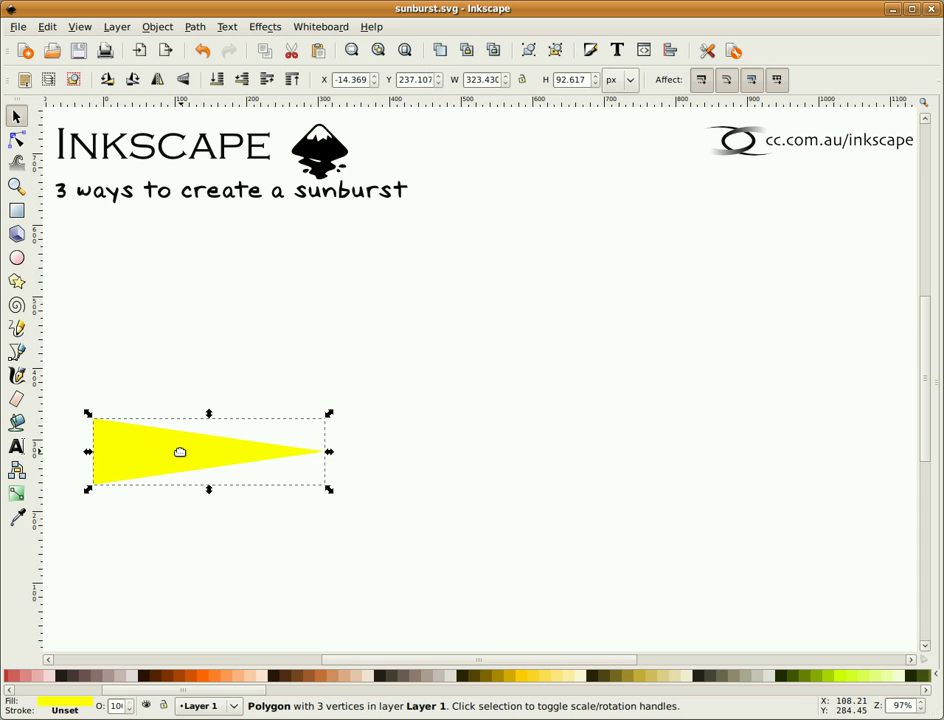
click(180, 452)
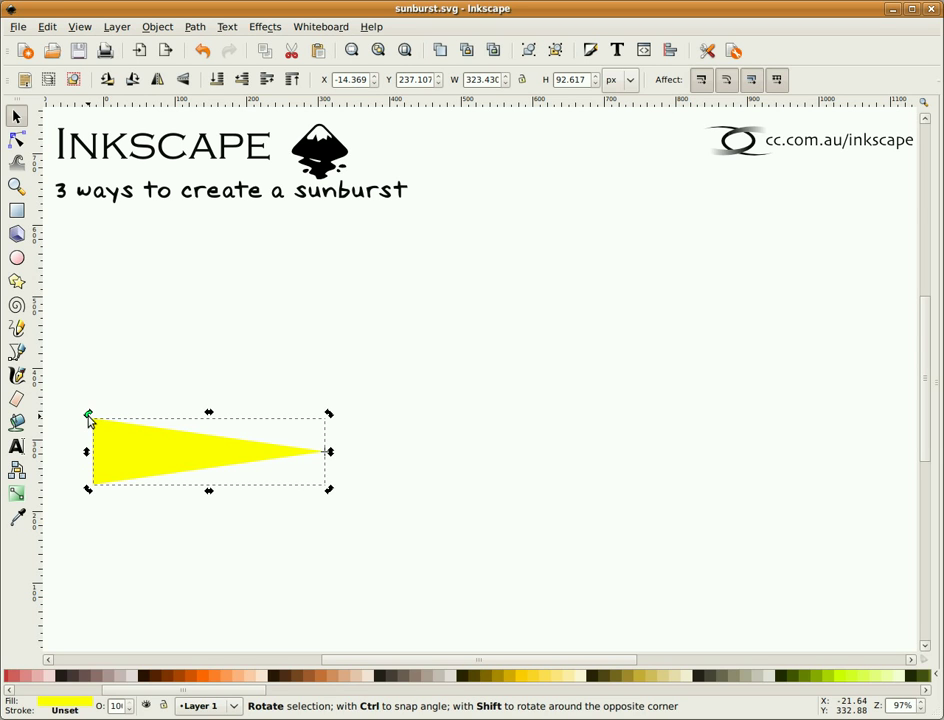
key(ctrl)
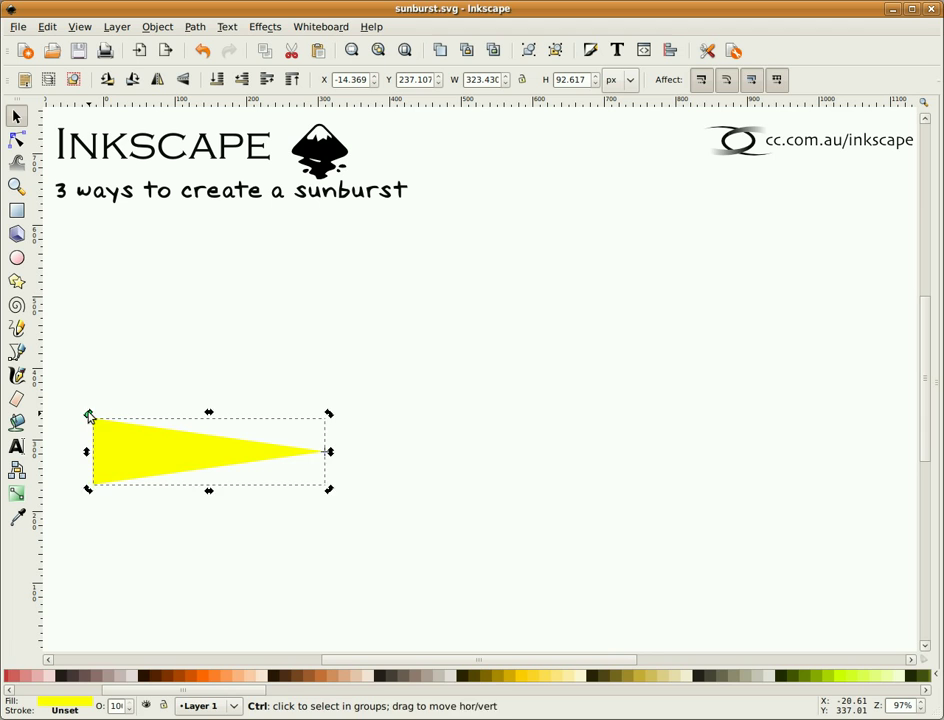
drag(89, 416, 463, 458)
click(603, 541)
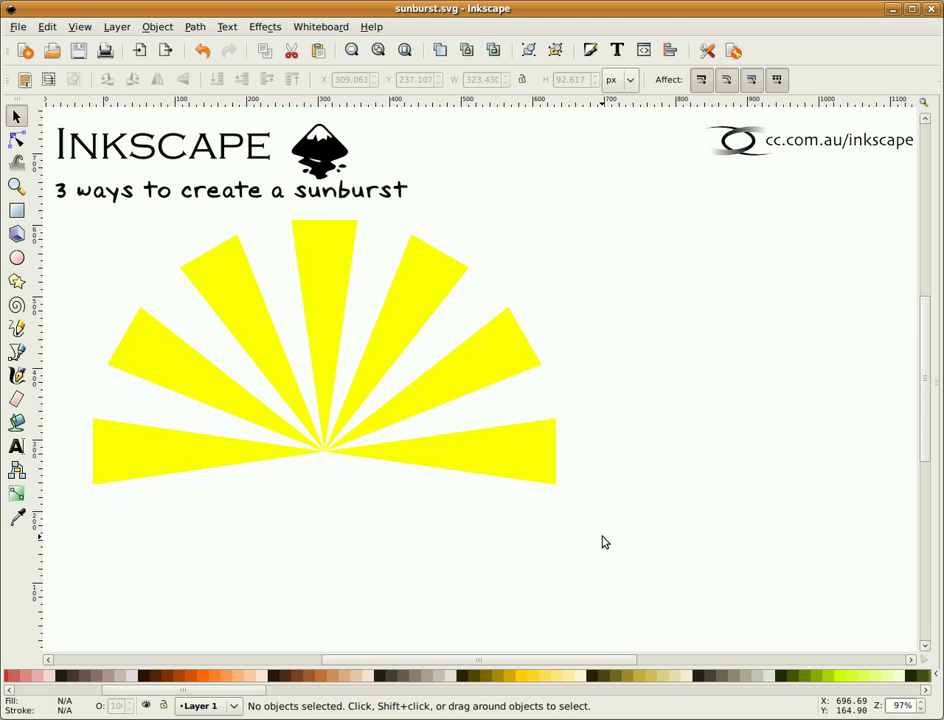
drag(603, 537, 69, 207)
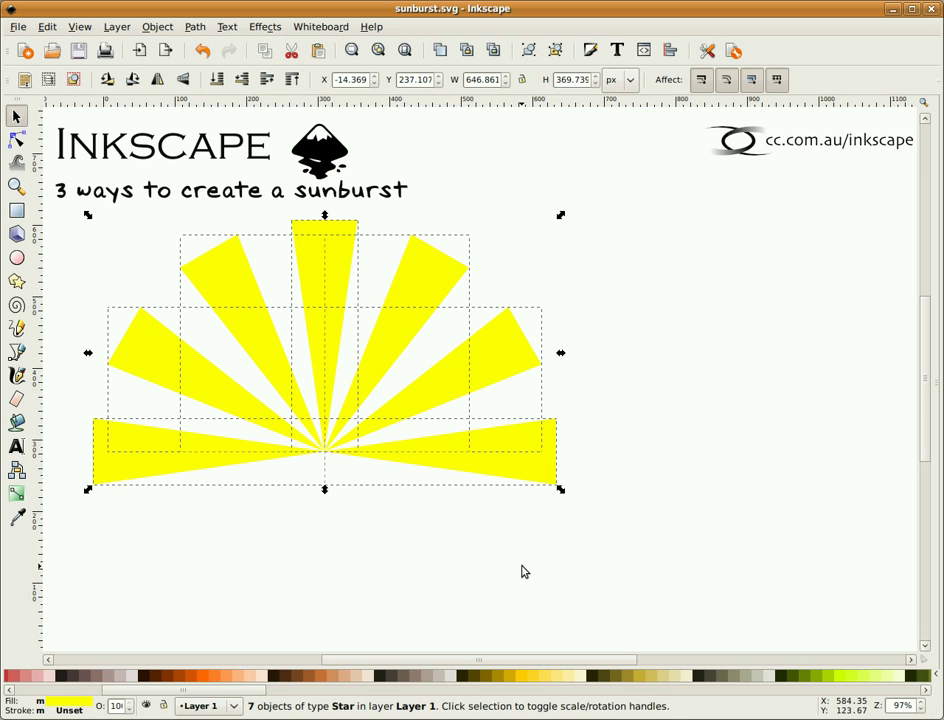
Undo the fan copies, move one wedge under the title, and delete the leftover wedge
key(ctrl+z)
key(ctrl+z)
key(ctrl+z)
key(ctrl+z)
key(ctrl+z)
key(ctrl+z)
key(ctrl+z)
key(ctrl+z)
key(ctrl+z)
key(ctrl+z)
key(ctrl+z)
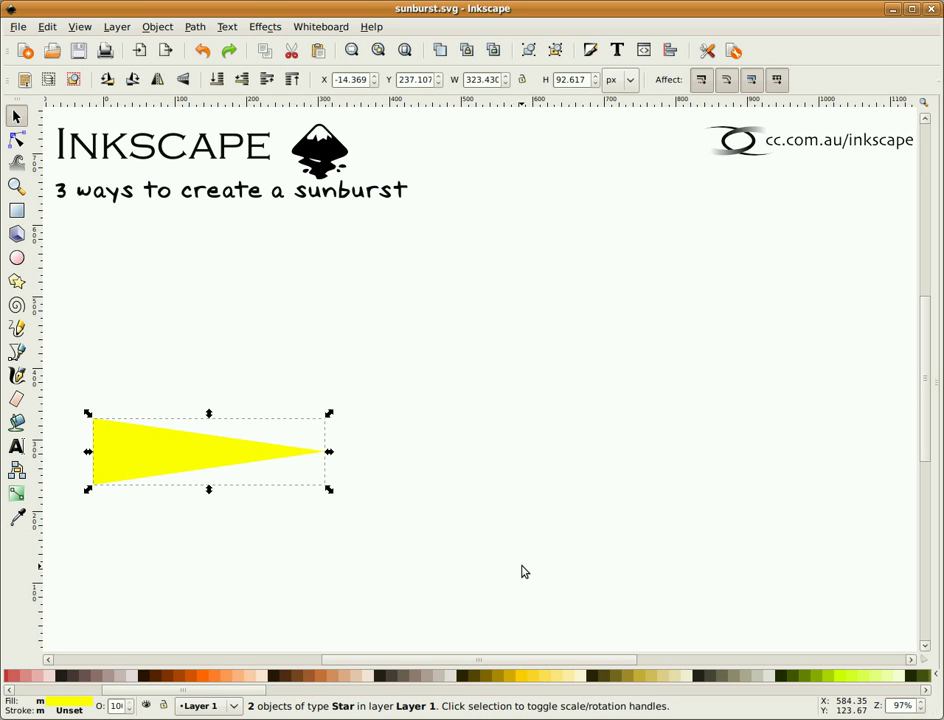
click(496, 590)
drag(133, 448, 118, 244)
drag(188, 450, 310, 448)
key(Delete)
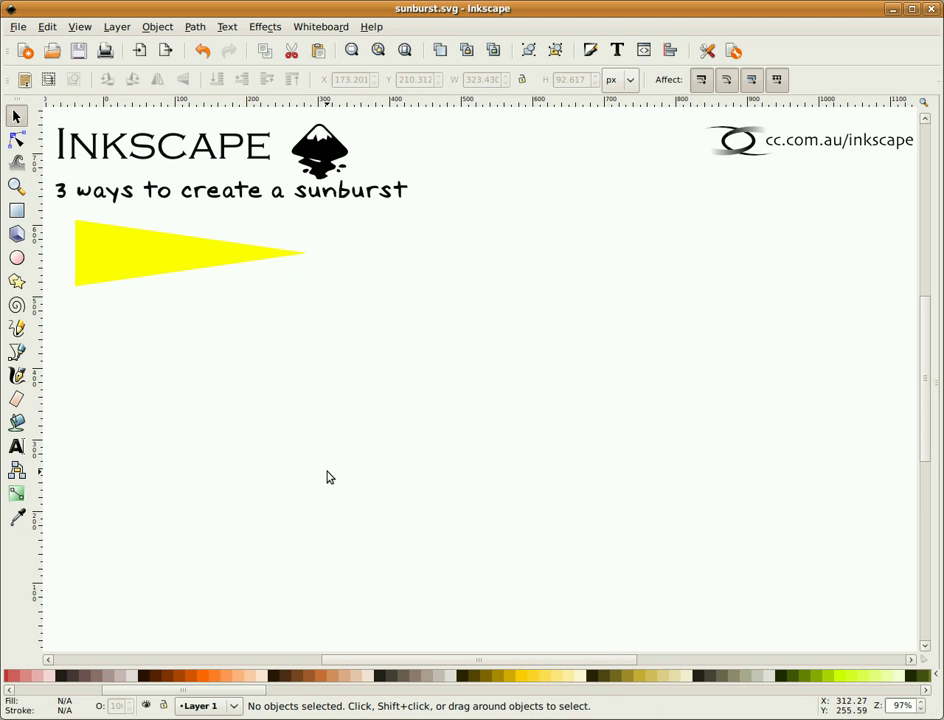
click(124, 256)
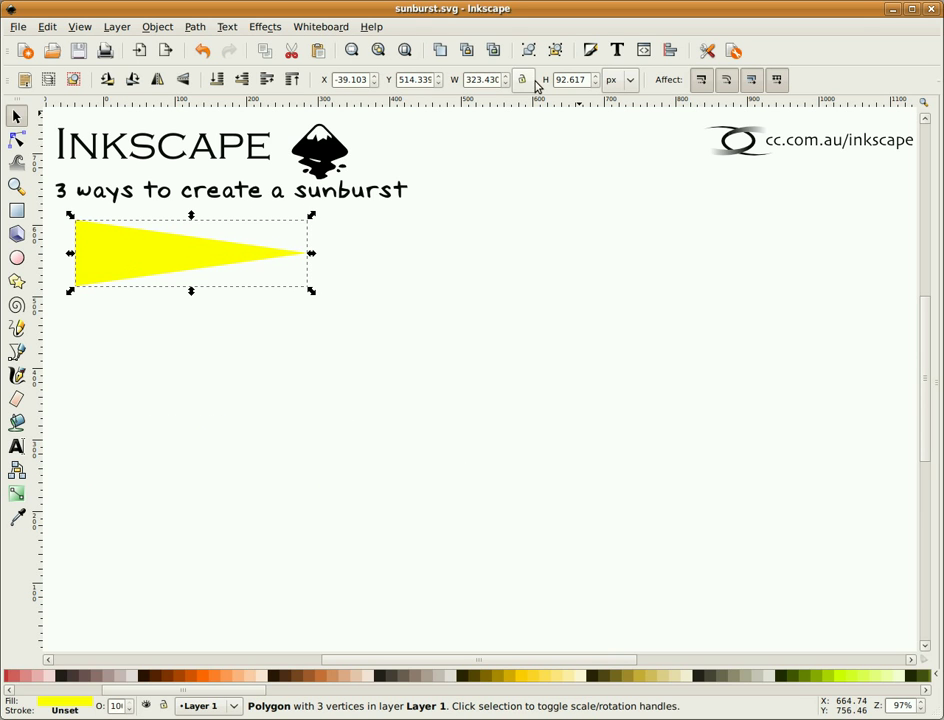
Make a linked clone of the wedge and move it further down the page
click(466, 50)
drag(177, 263, 199, 399)
click(149, 259)
mouse_move(70, 257)
mouse_down()
mouse_move(103, 256)
mouse_move(78, 254)
mouse_up()
drag(140, 405, 135, 417)
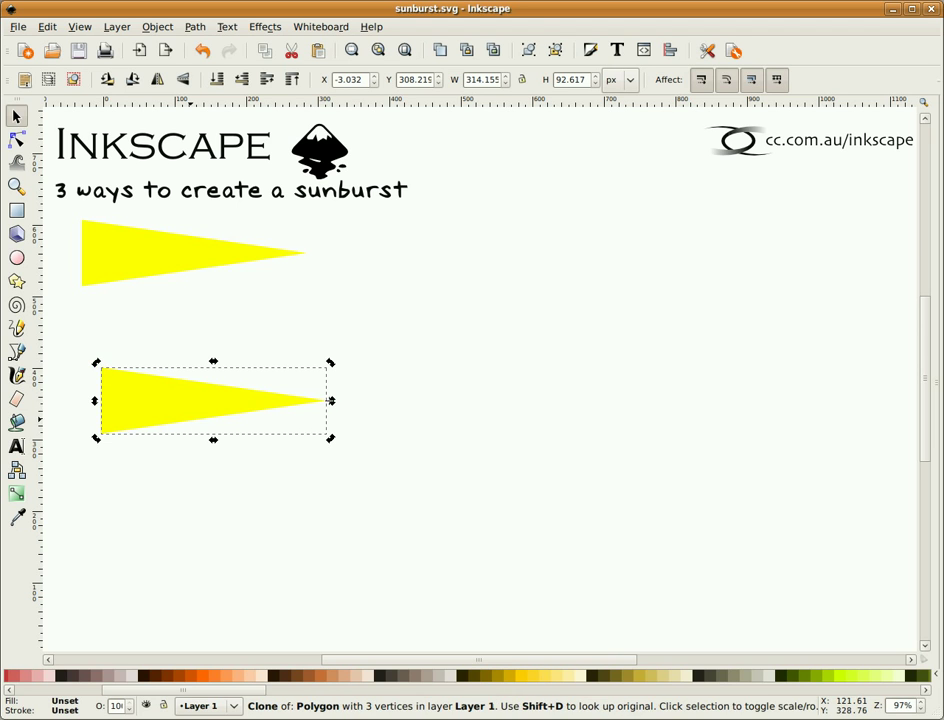
mouse_move(176, 410)
mouse_down()
mouse_move(242, 504)
mouse_move(186, 551)
mouse_up()
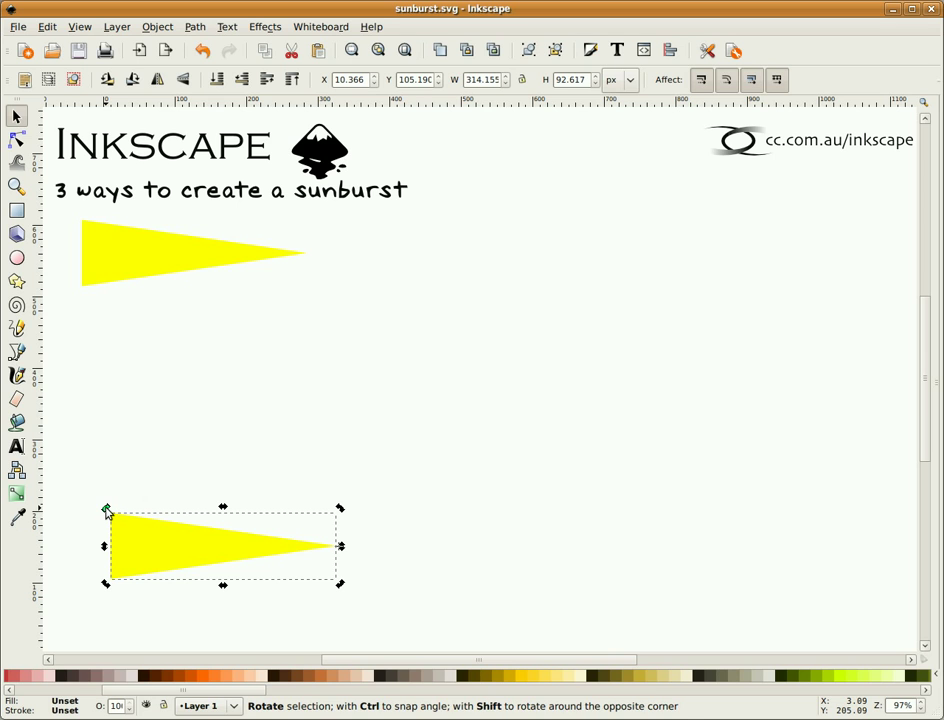
Fan seven clone rays around the tip, group them, then shrink and move the group up-left
key(ctrl)
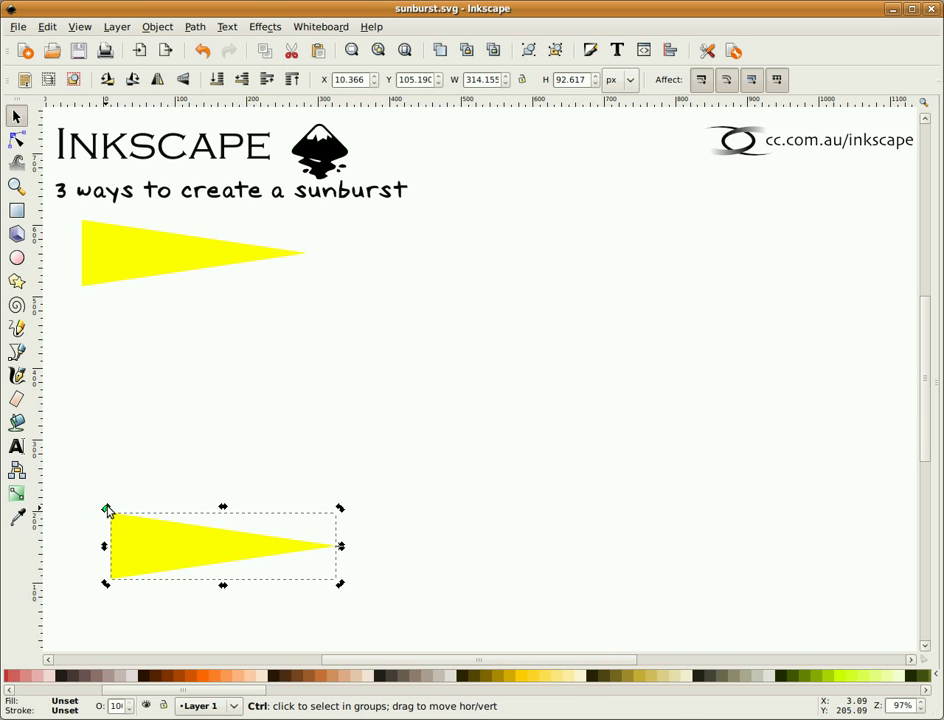
mouse_move(108, 511)
mouse_down()
mouse_move(137, 453)
mouse_move(175, 421)
mouse_move(228, 396)
mouse_move(360, 379)
mouse_move(451, 440)
mouse_move(436, 425)
mouse_move(454, 451)
mouse_move(436, 456)
mouse_move(444, 522)
mouse_move(465, 544)
mouse_up()
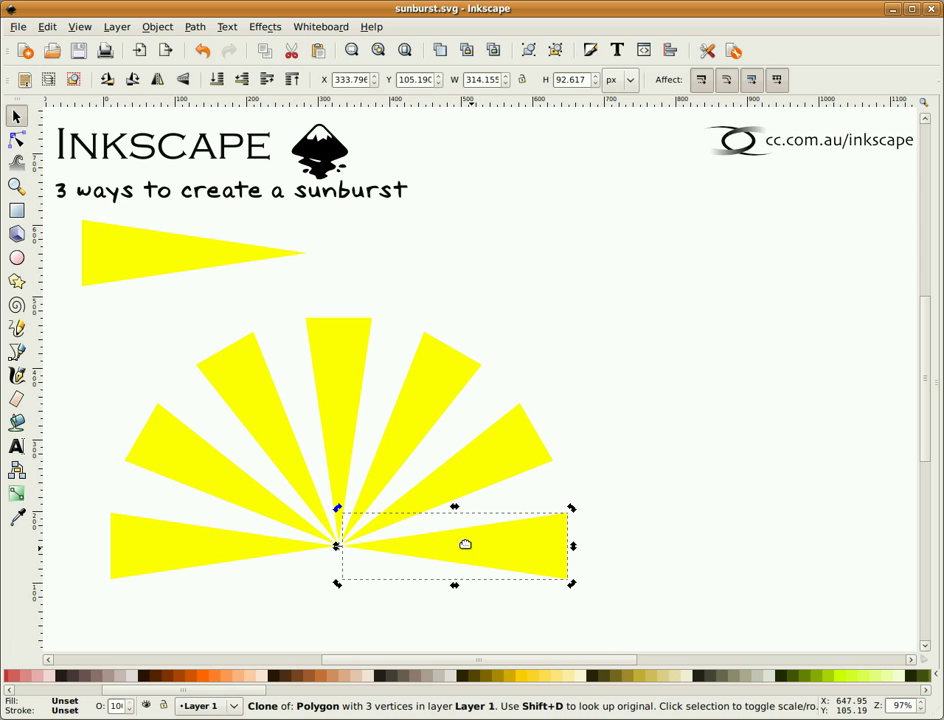
click(636, 629)
mouse_move(636, 628)
mouse_down()
mouse_move(105, 552)
mouse_move(109, 292)
mouse_move(98, 299)
mouse_up()
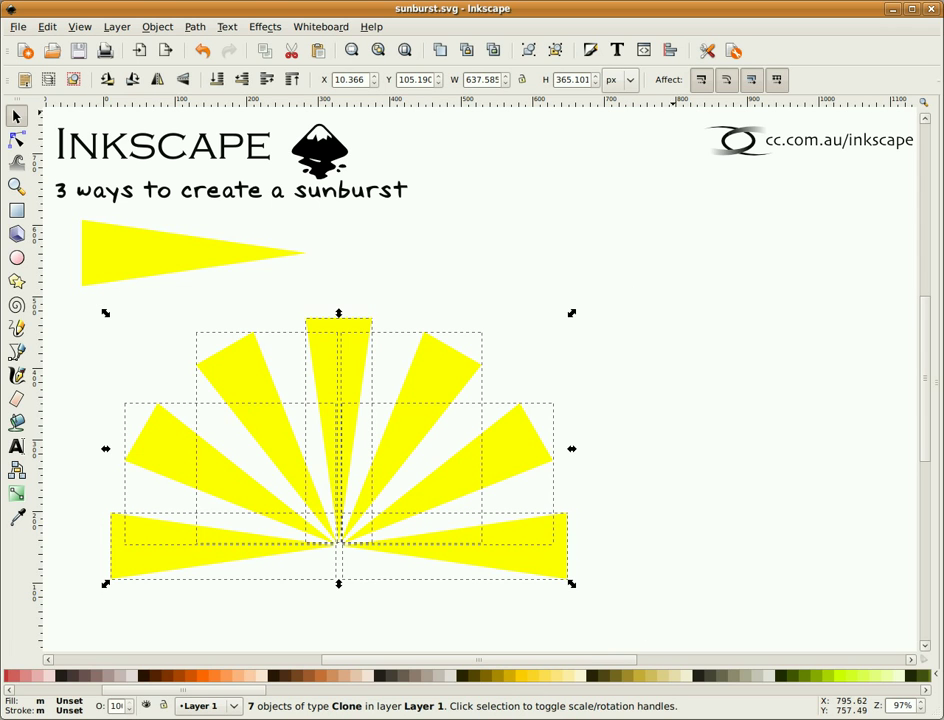
click(522, 51)
drag(571, 584, 415, 468)
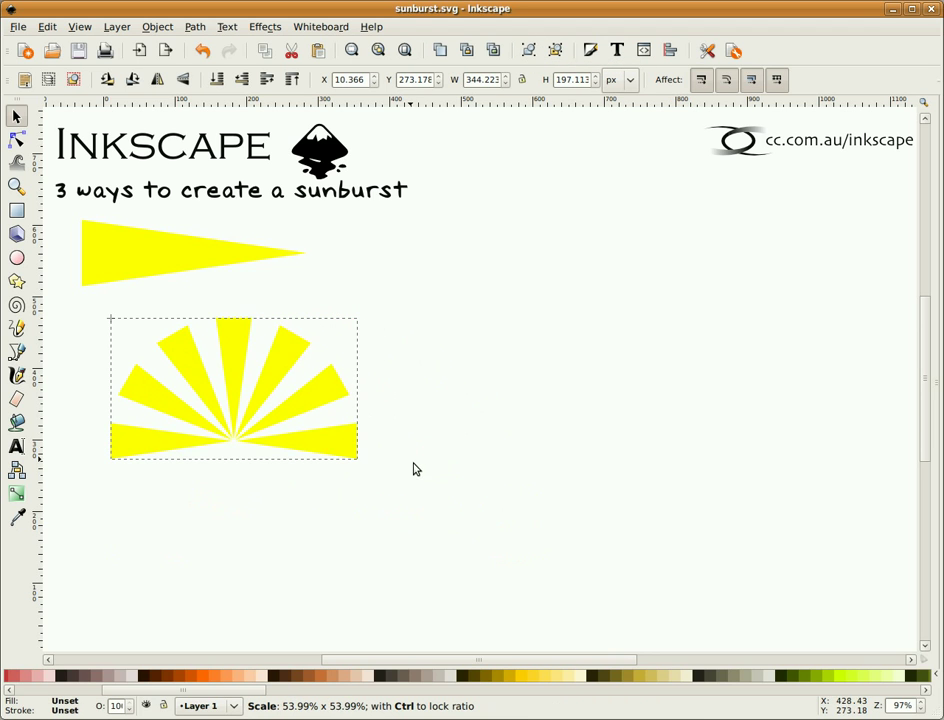
drag(363, 392, 450, 404)
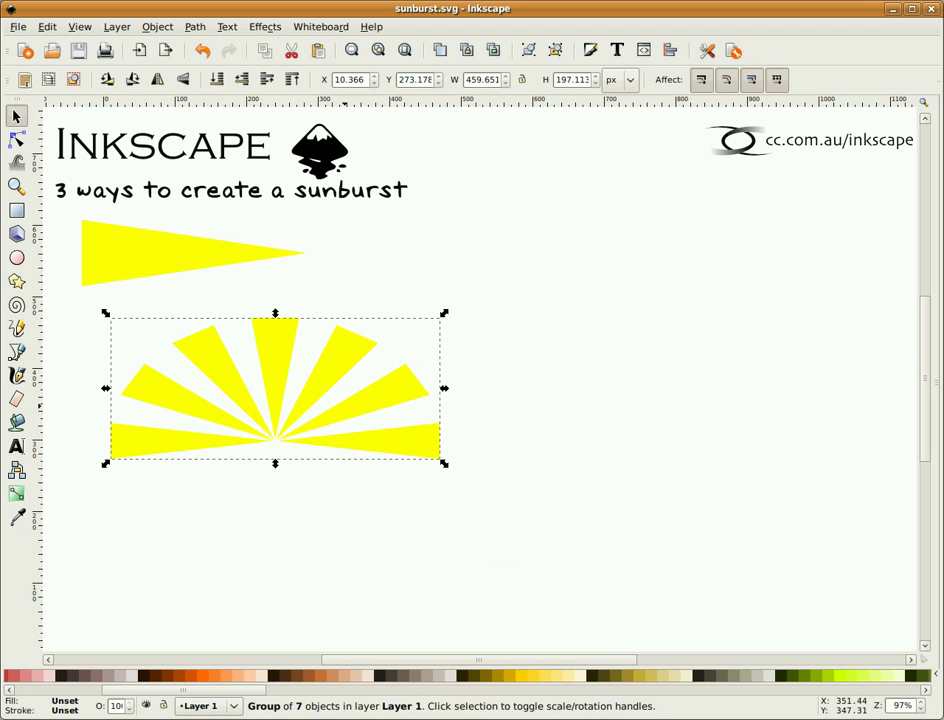
drag(272, 431, 239, 415)
Give the wedge a linear gradient from yellow at the tip to orange at the far end
click(122, 253)
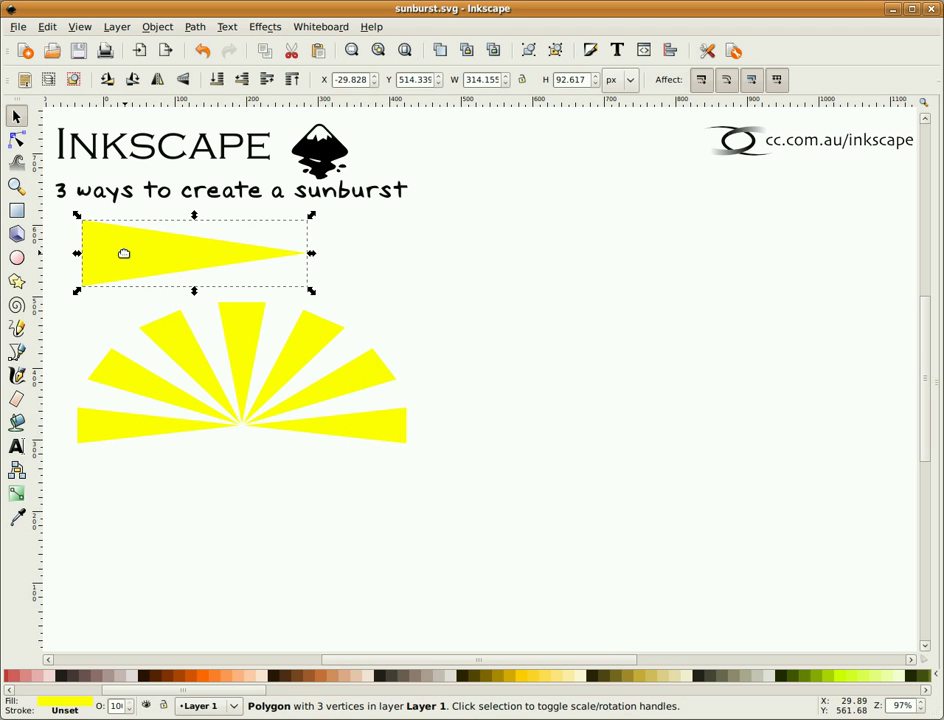
click(17, 493)
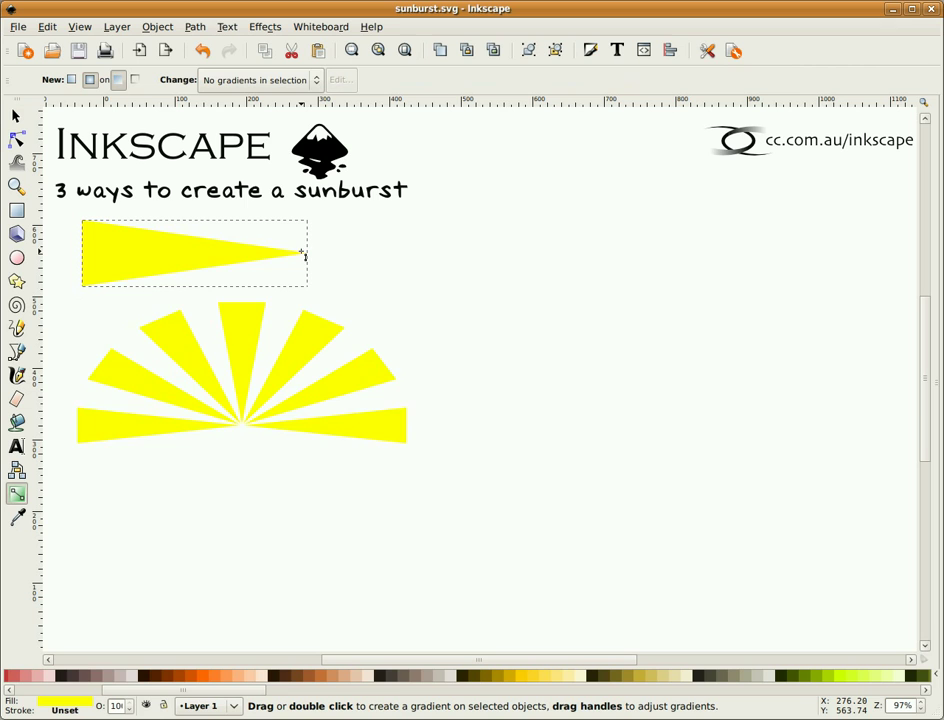
drag(300, 255, 103, 242)
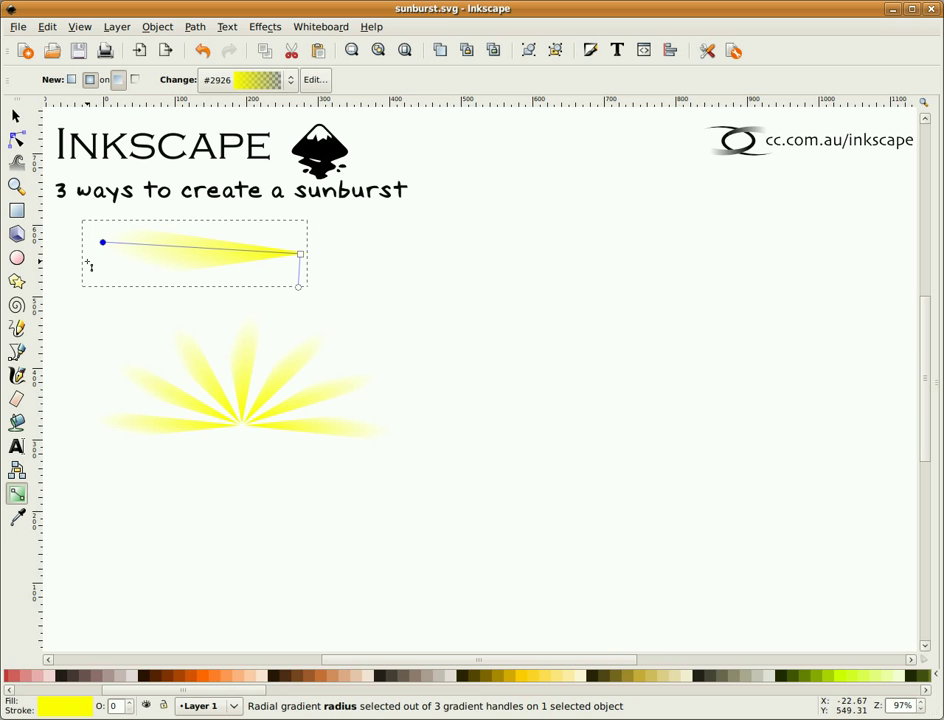
key(ctrl+z)
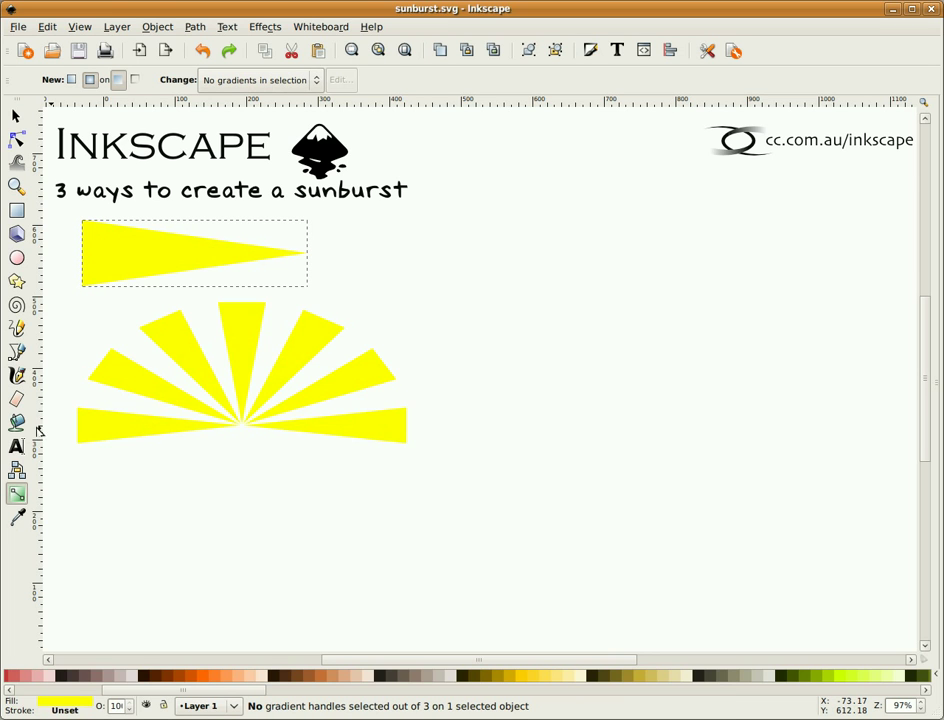
click(70, 85)
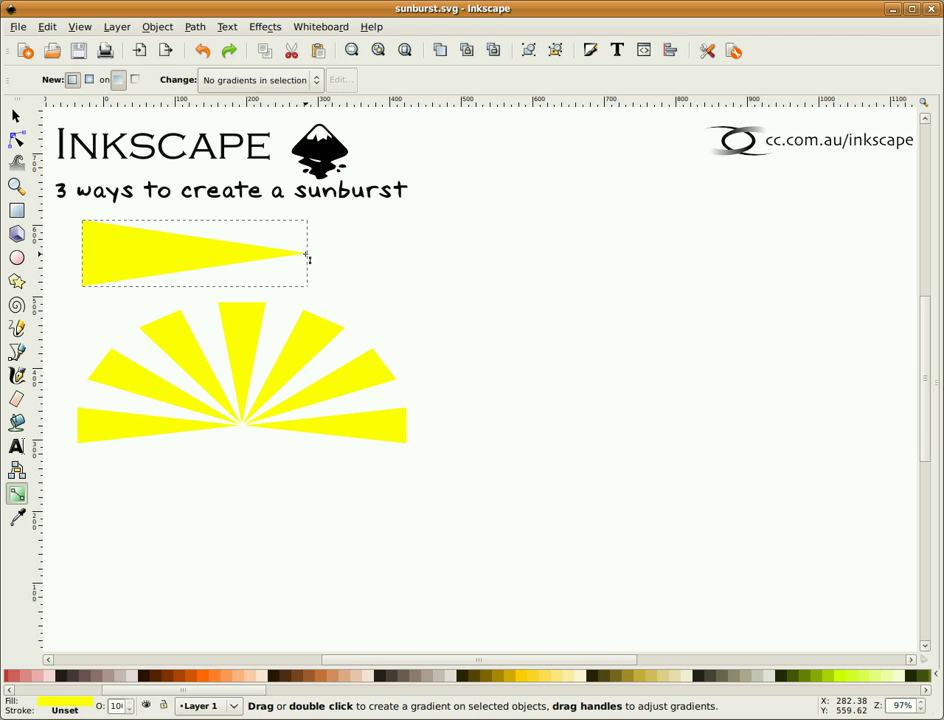
drag(303, 256, 91, 254)
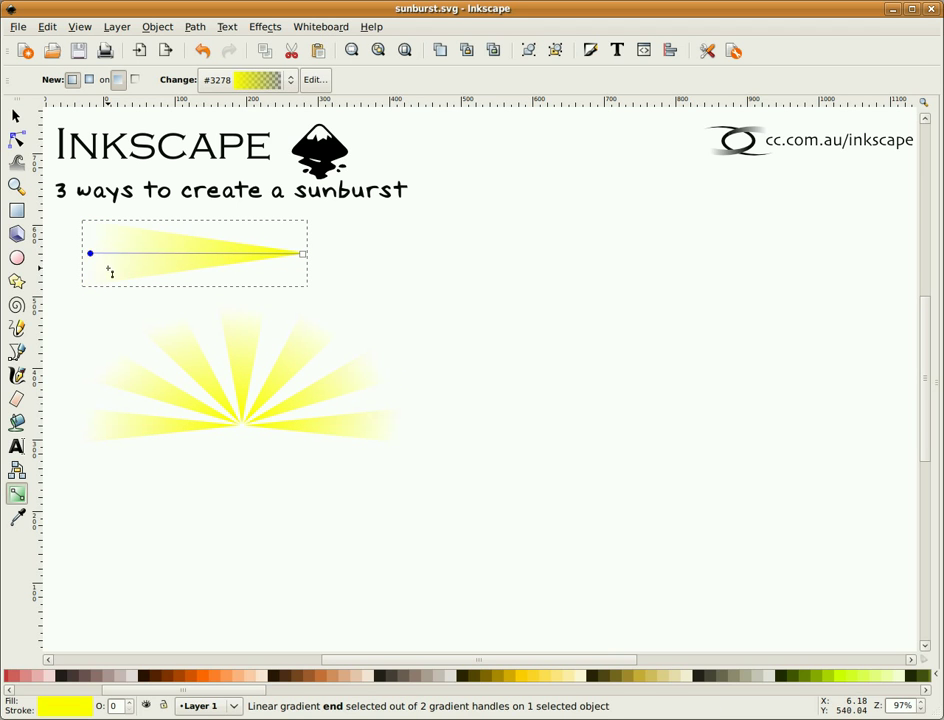
click(201, 675)
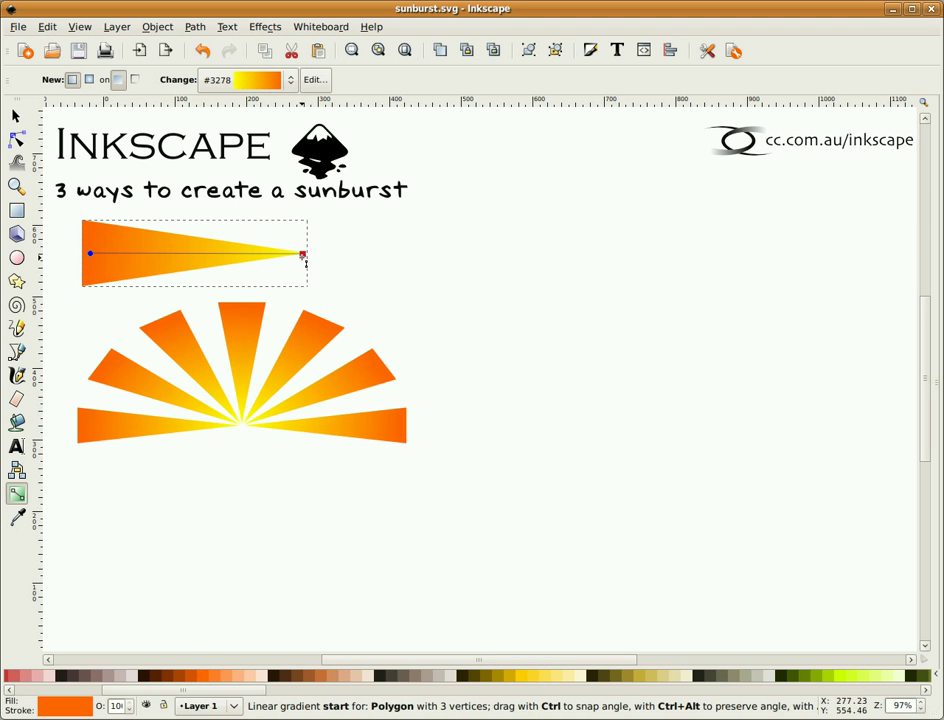
drag(302, 254, 195, 255)
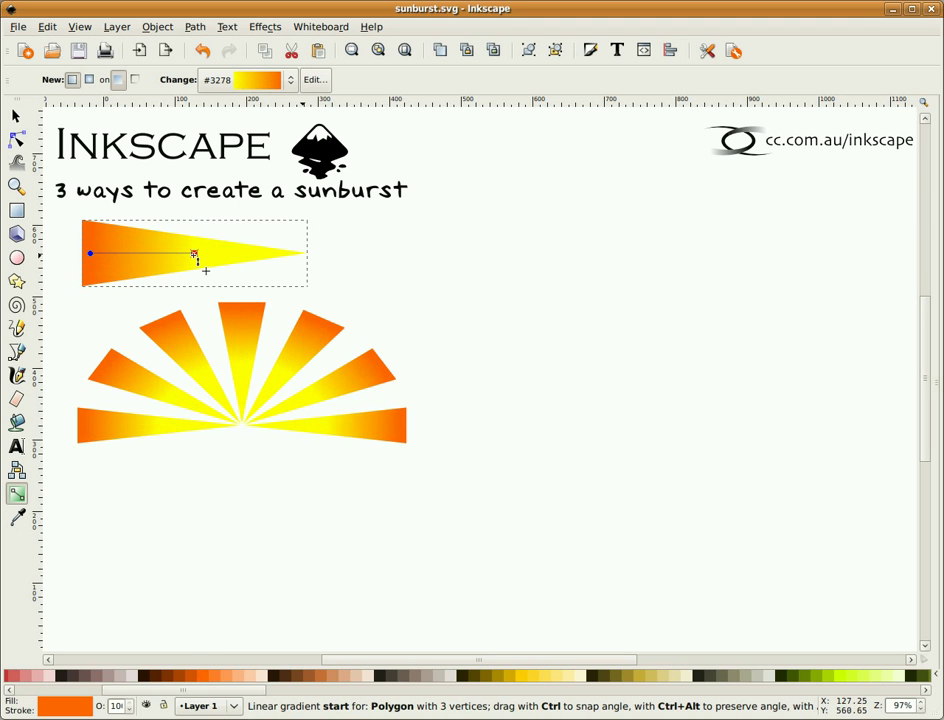
click(194, 254)
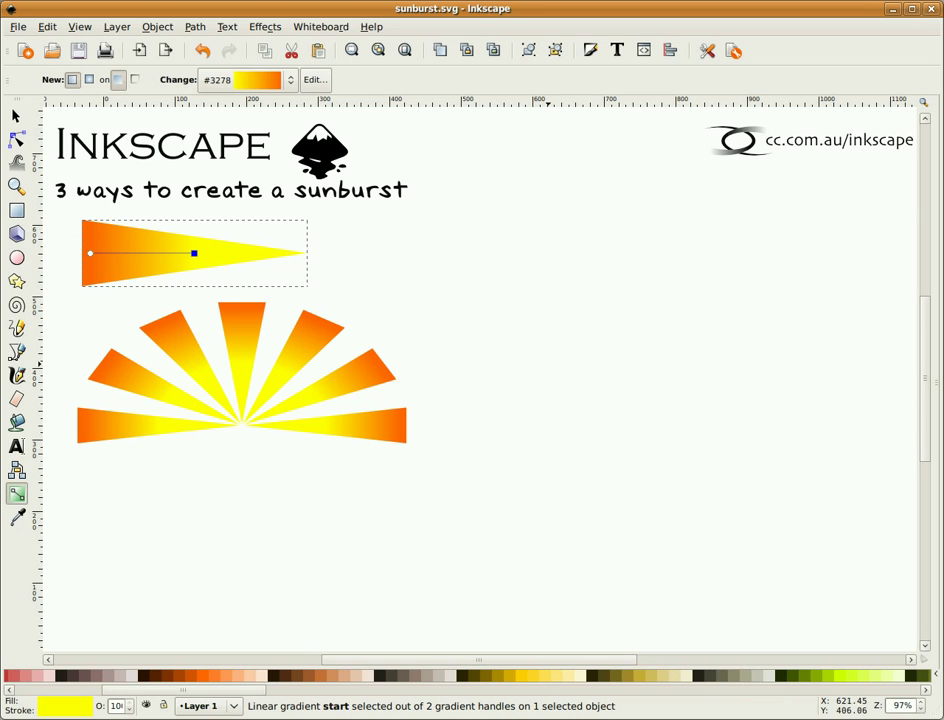
Place a copy of the gradient triangle at the upper right of the page
click(16, 117)
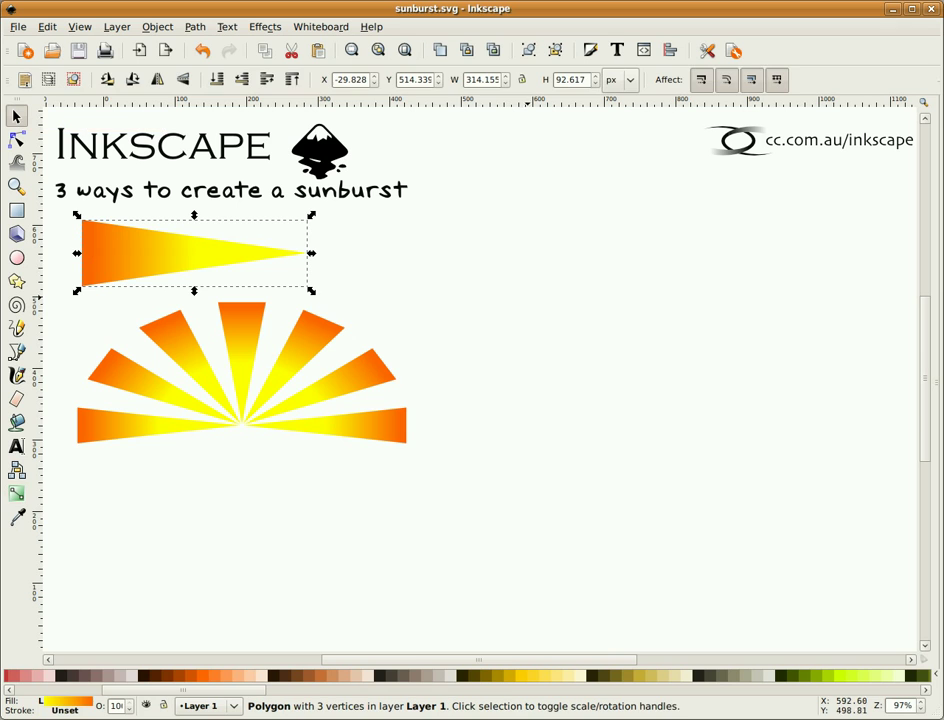
click(438, 267)
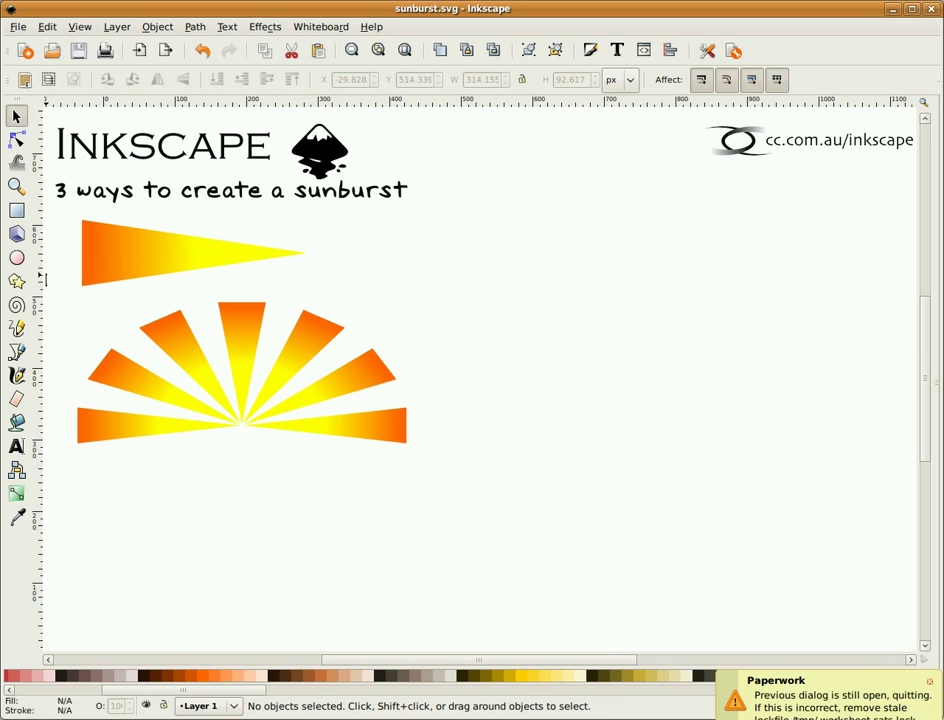
click(131, 255)
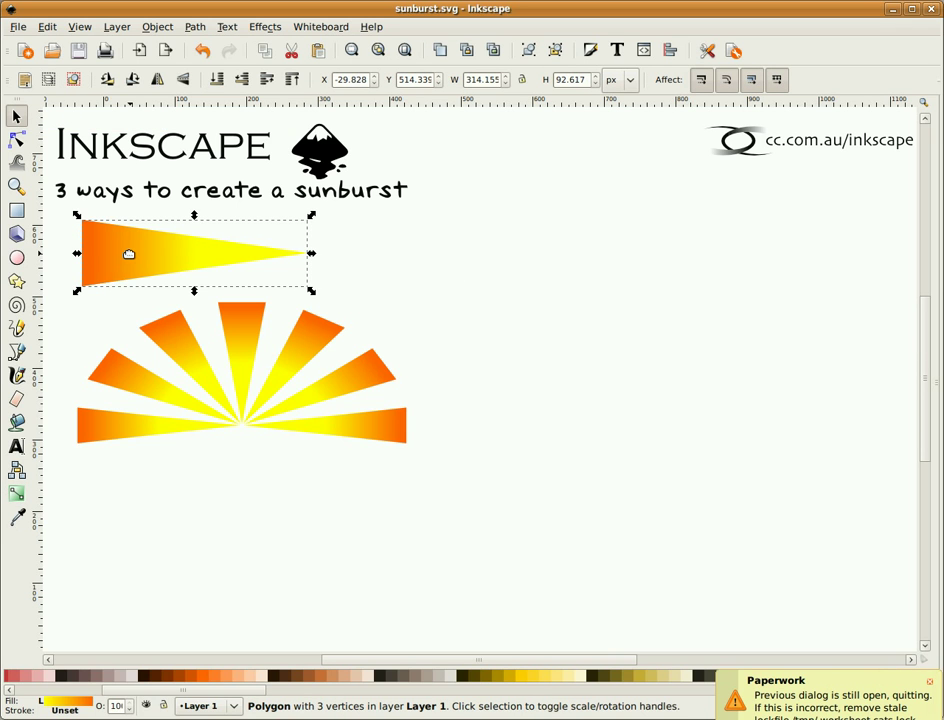
drag(129, 254, 586, 253)
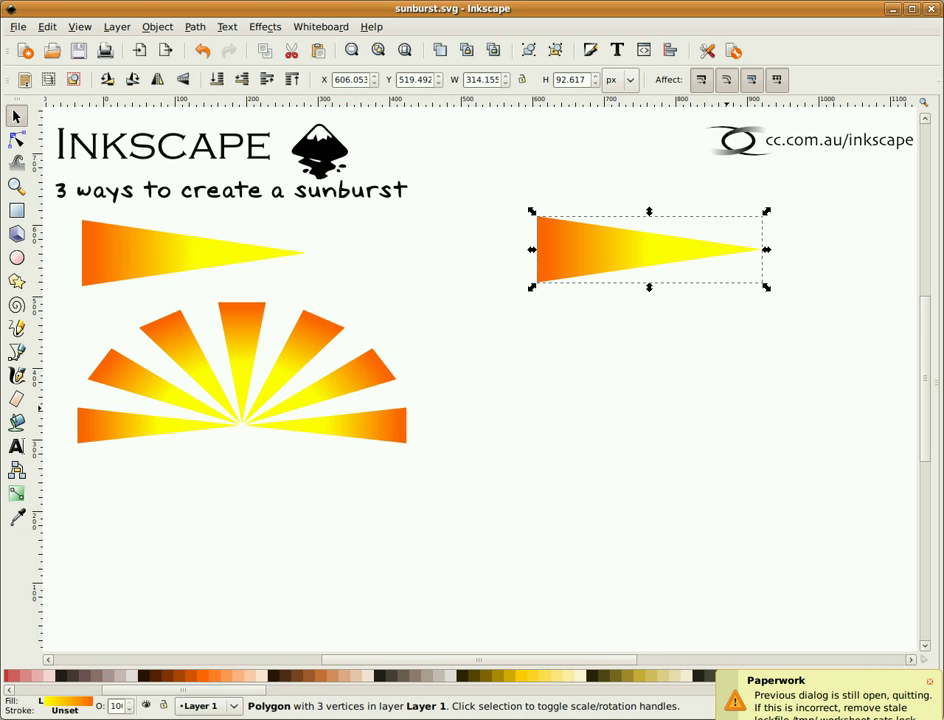
Open the Create Tiled Clones dialog for the upper-right wedge
click(620, 319)
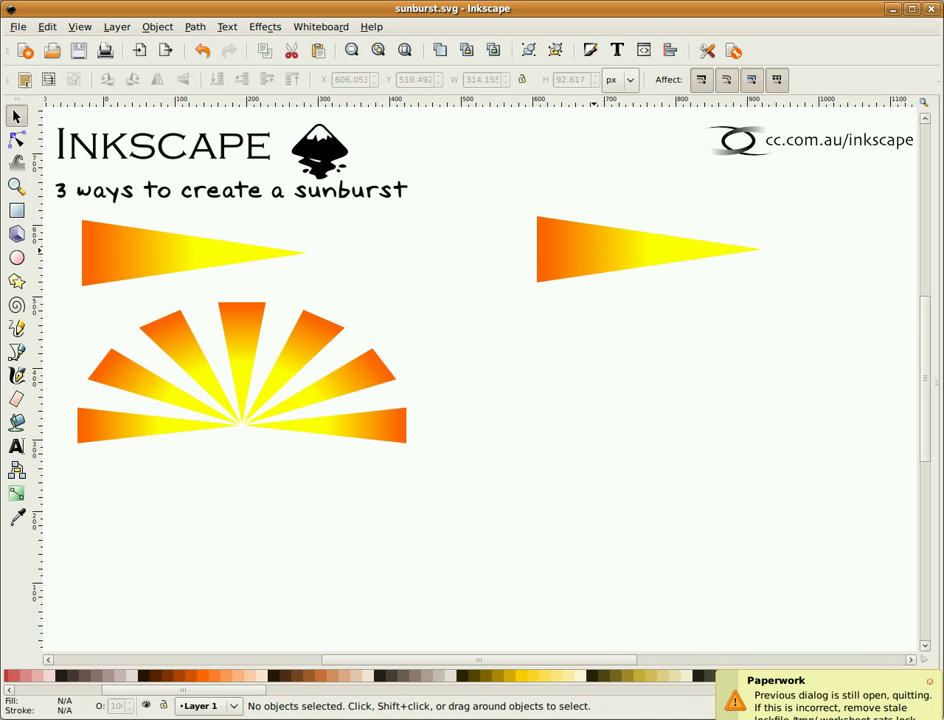
click(588, 251)
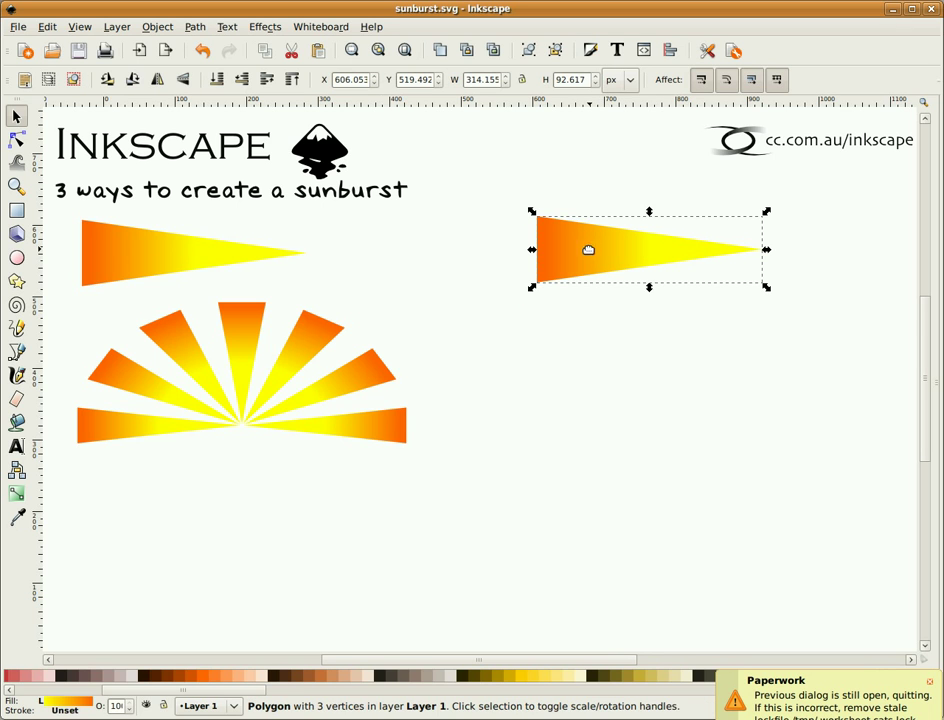
click(44, 27)
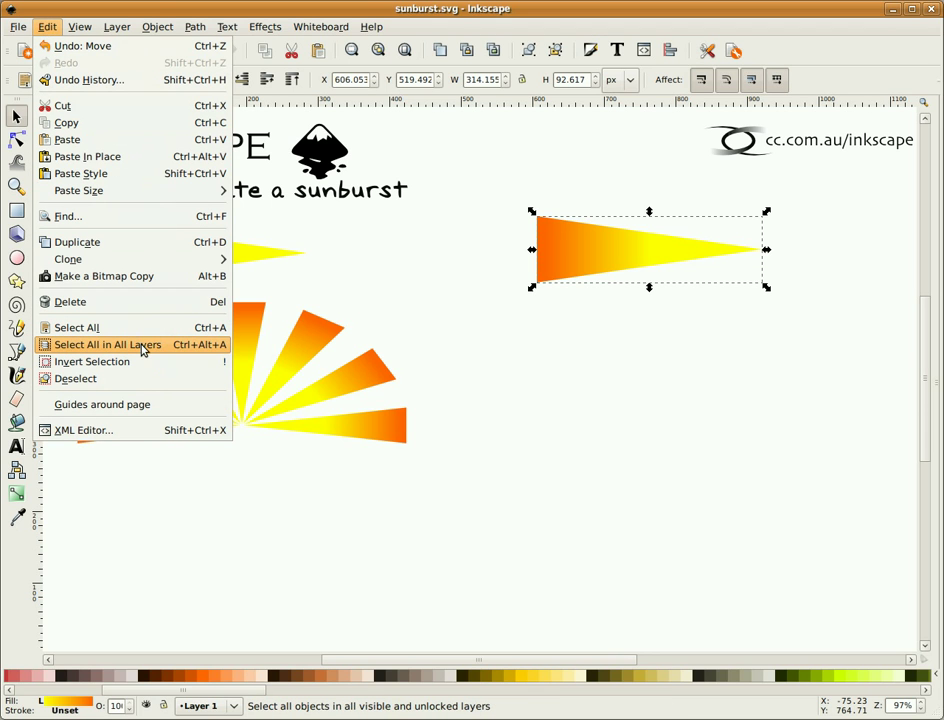
mouse_move(122, 258)
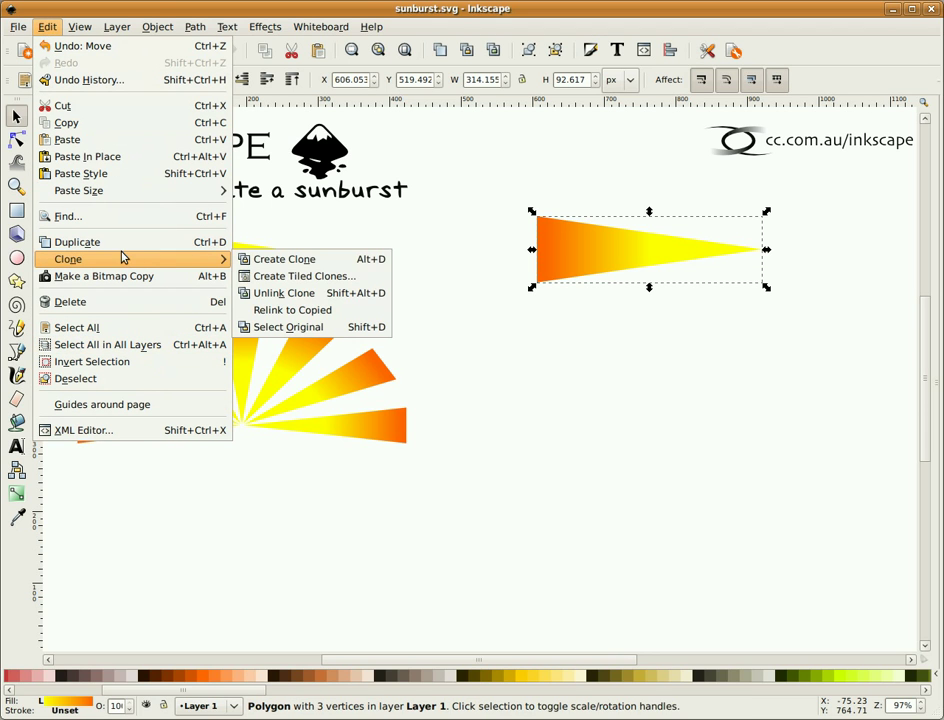
click(371, 284)
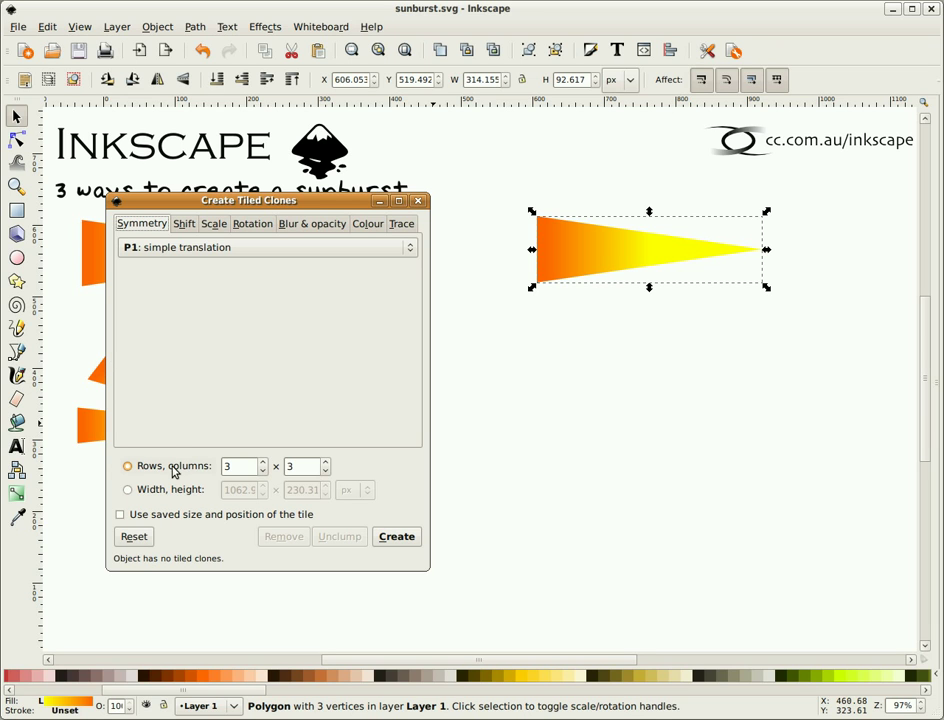
Set the tiling layout to 1 row and 7 columns
click(236, 466)
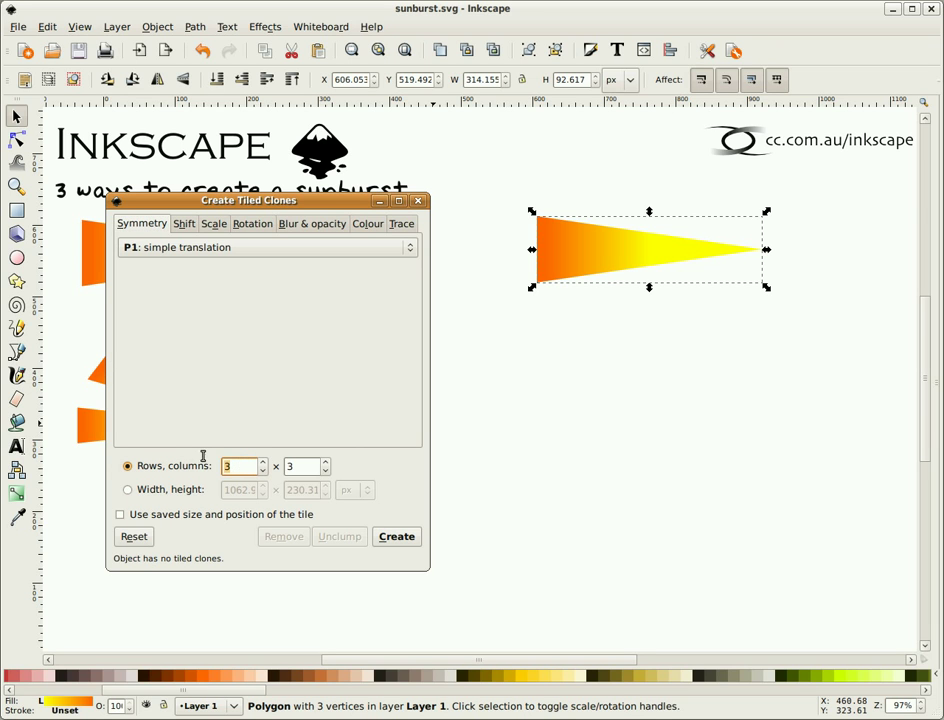
text(3)
click(310, 467)
Zero every shift, randomise and exponent value on the Shift tab
click(182, 225)
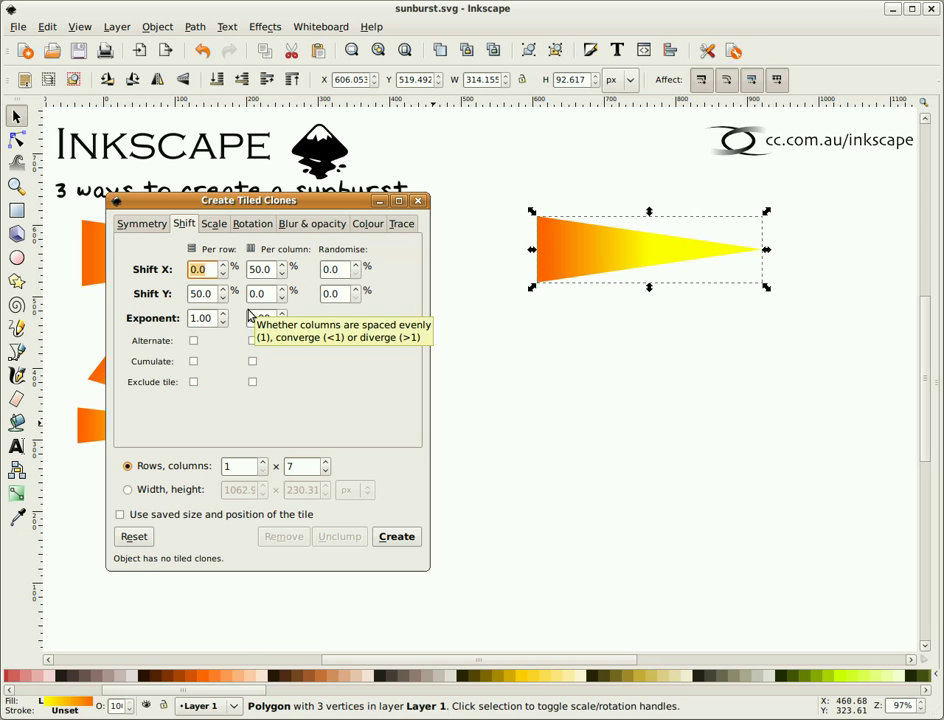
key(Tab)
text(0)
key(Tab)
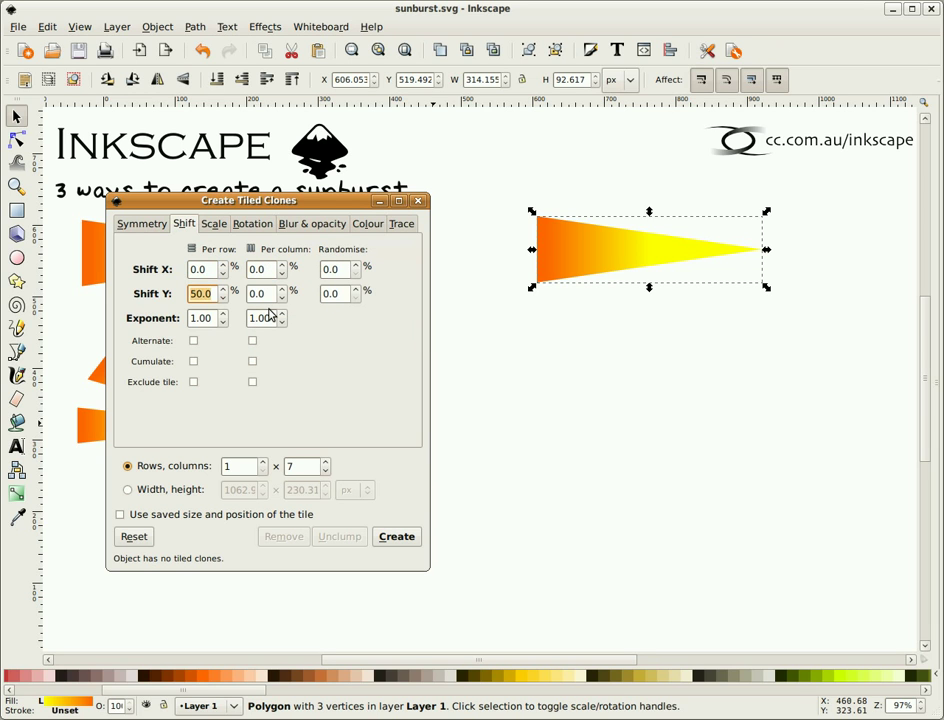
text(0)
key(Tab)
text(0)
key(Tab)
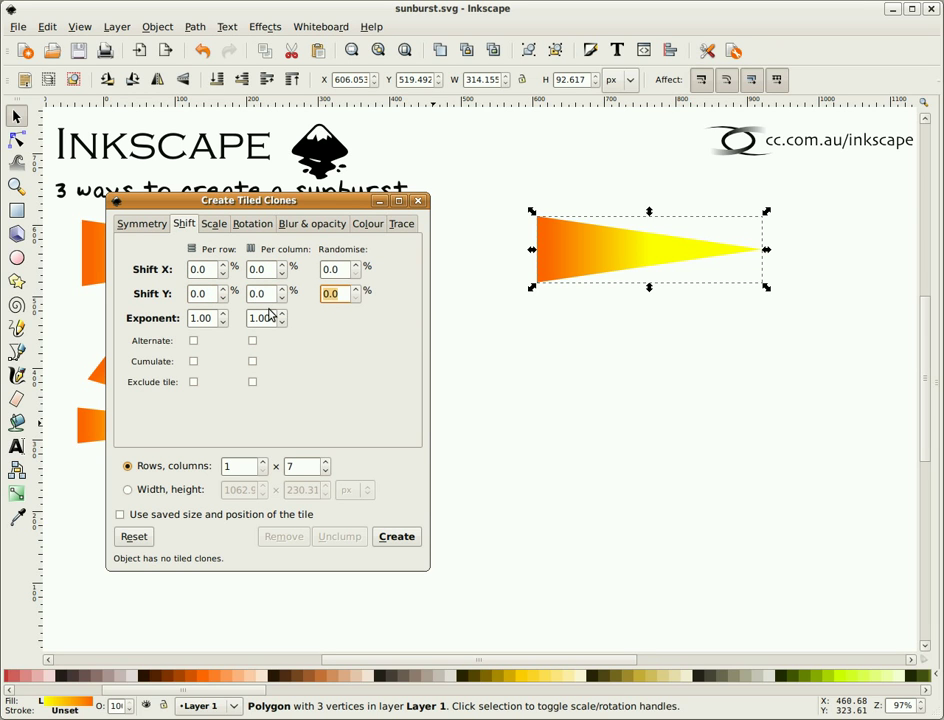
text(0)
key(Tab)
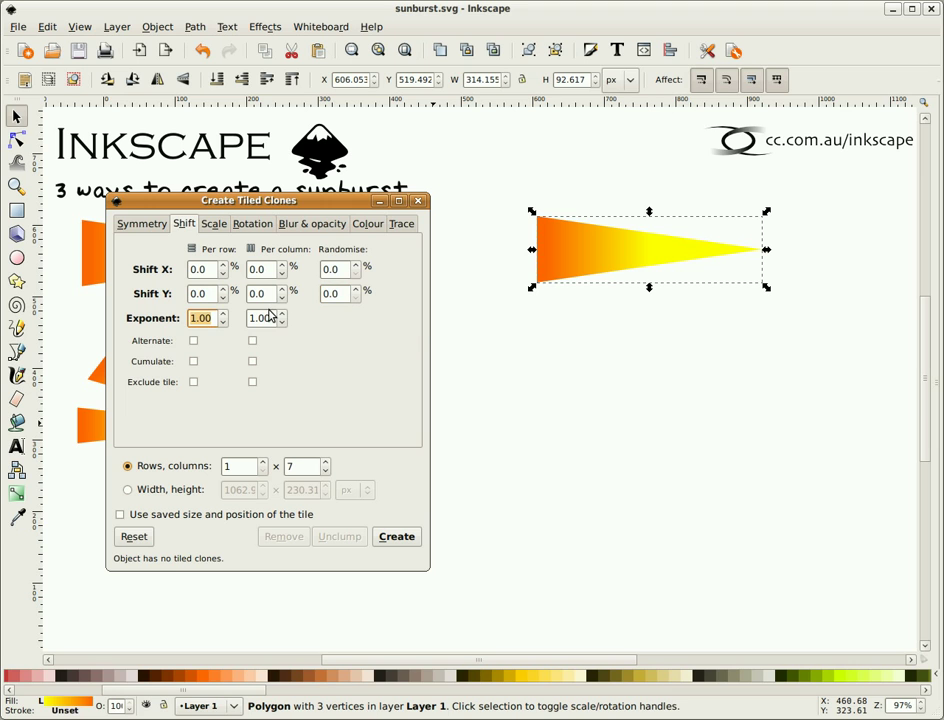
text(0)
key(Tab)
text(0)
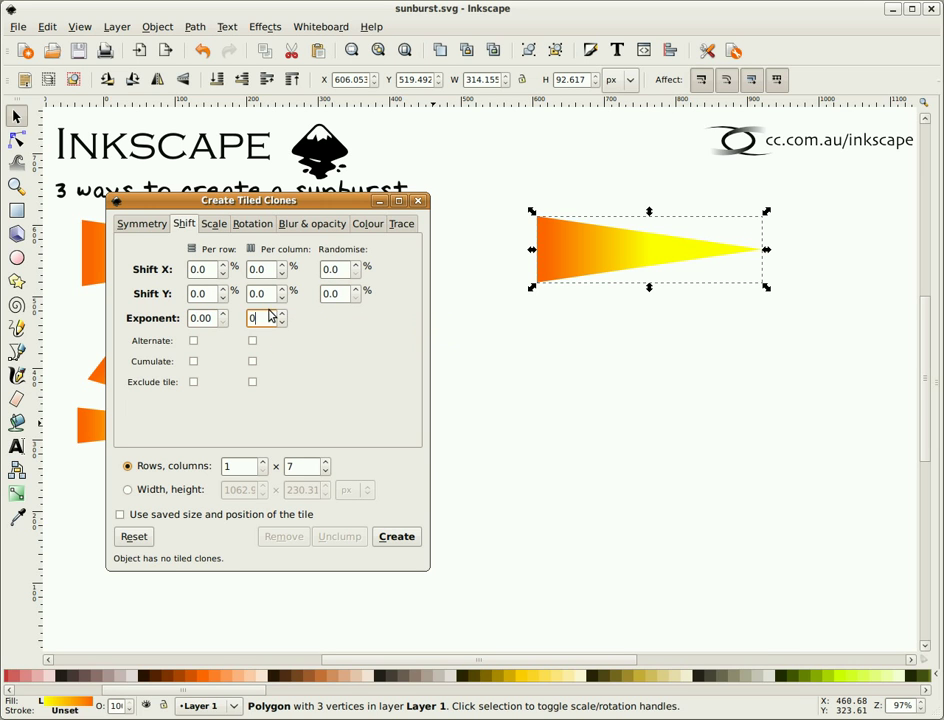
key(Tab)
Set the per-column rotation angle to 15° and create the seven tiled clones
click(213, 224)
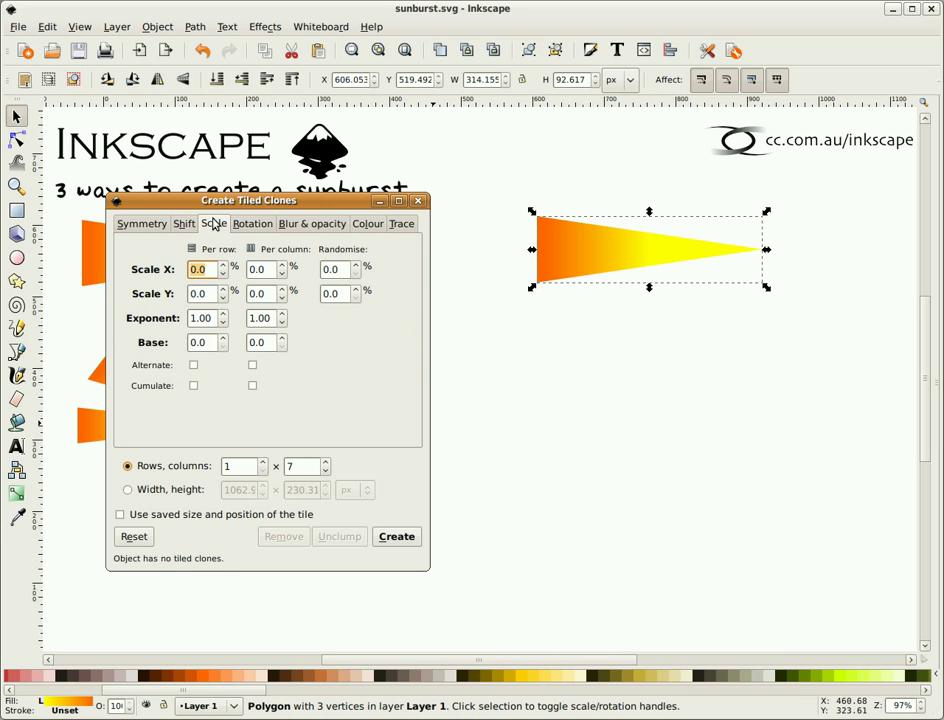
click(246, 228)
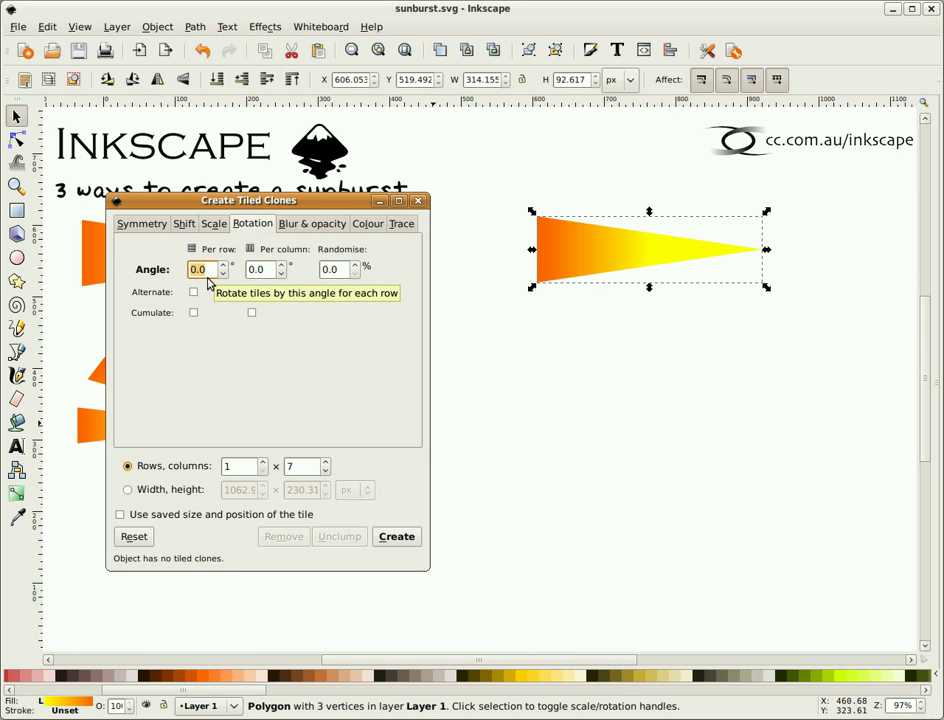
click(269, 271)
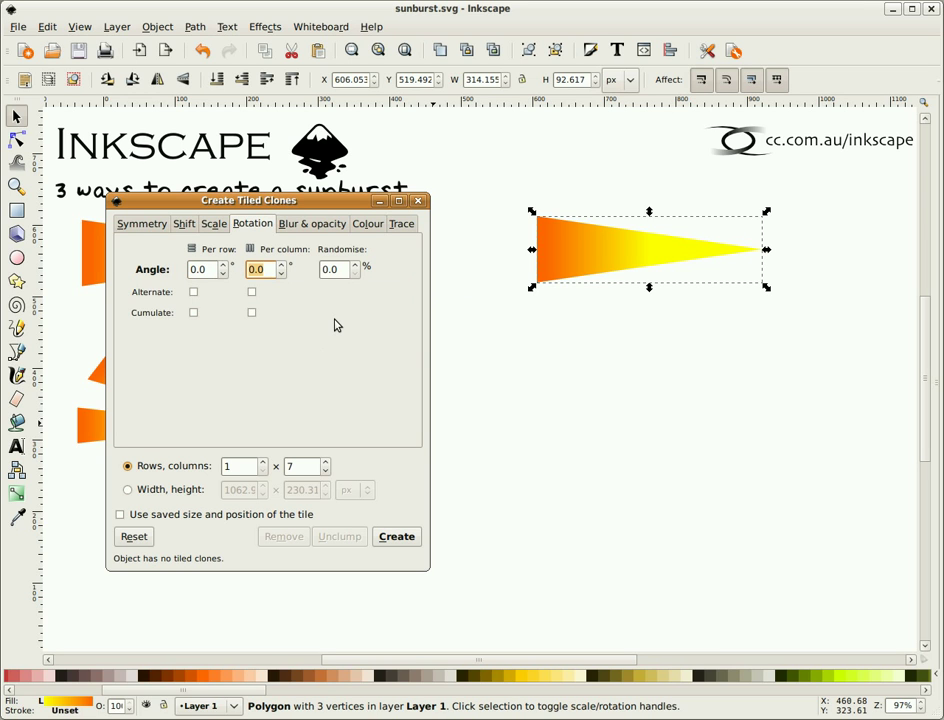
text(15)
click(398, 538)
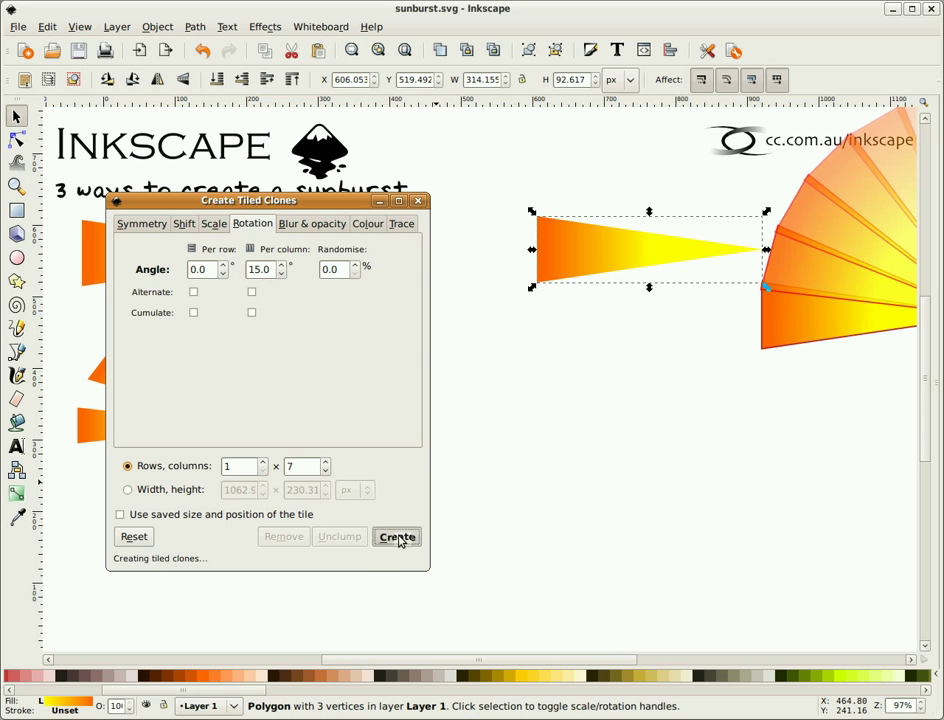
drag(354, 663, 462, 682)
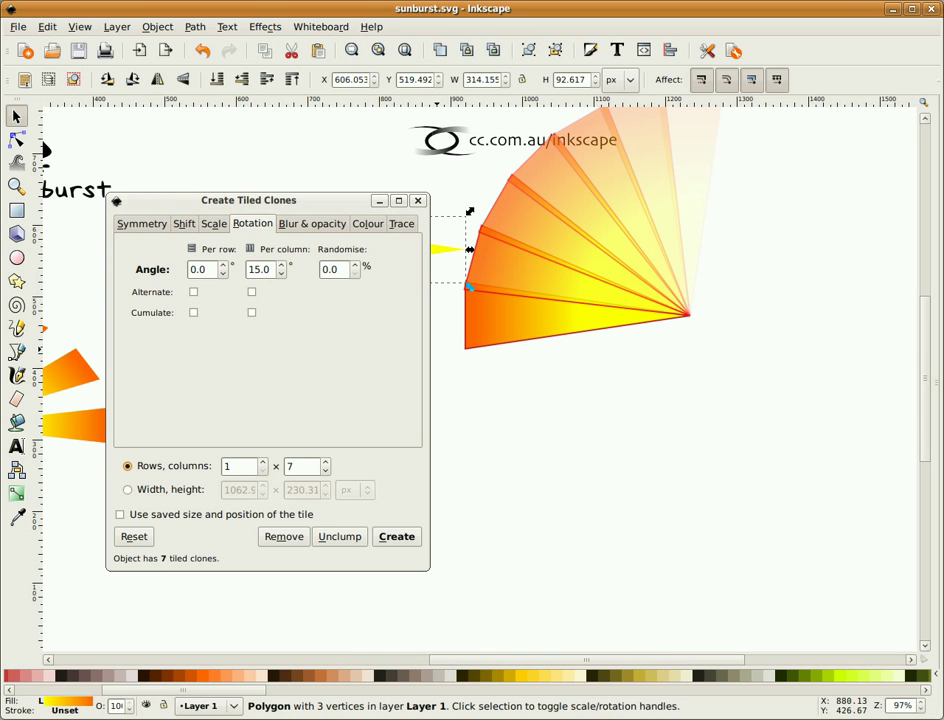
Set per-row and per-column Fade out to 0 and remove the existing tiled clones
click(326, 226)
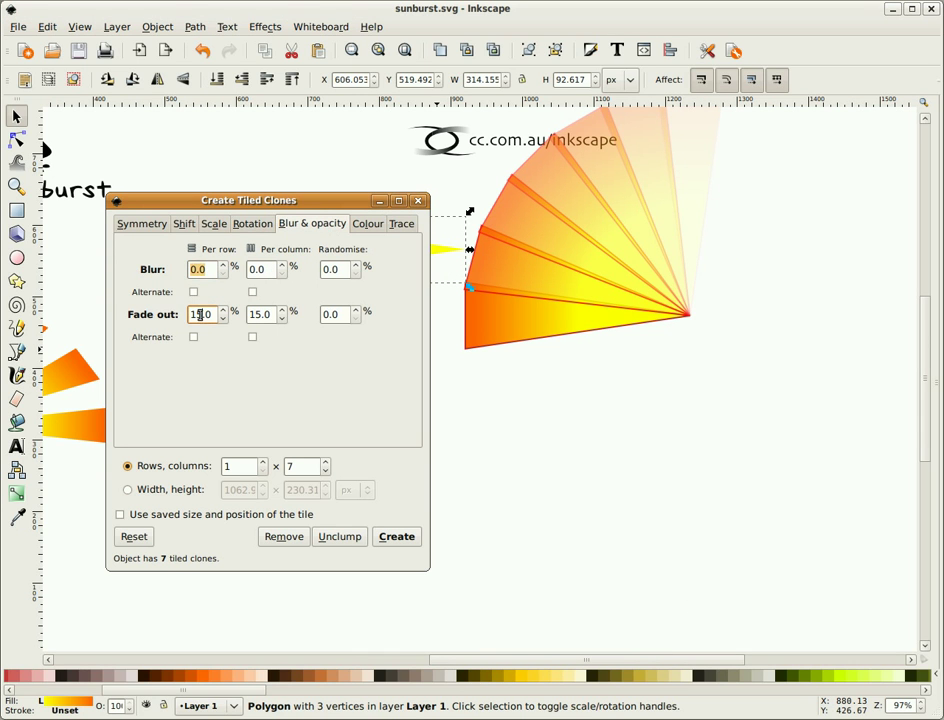
double_click(201, 314)
text(0)
key(Tab)
text(0)
key(Tab)
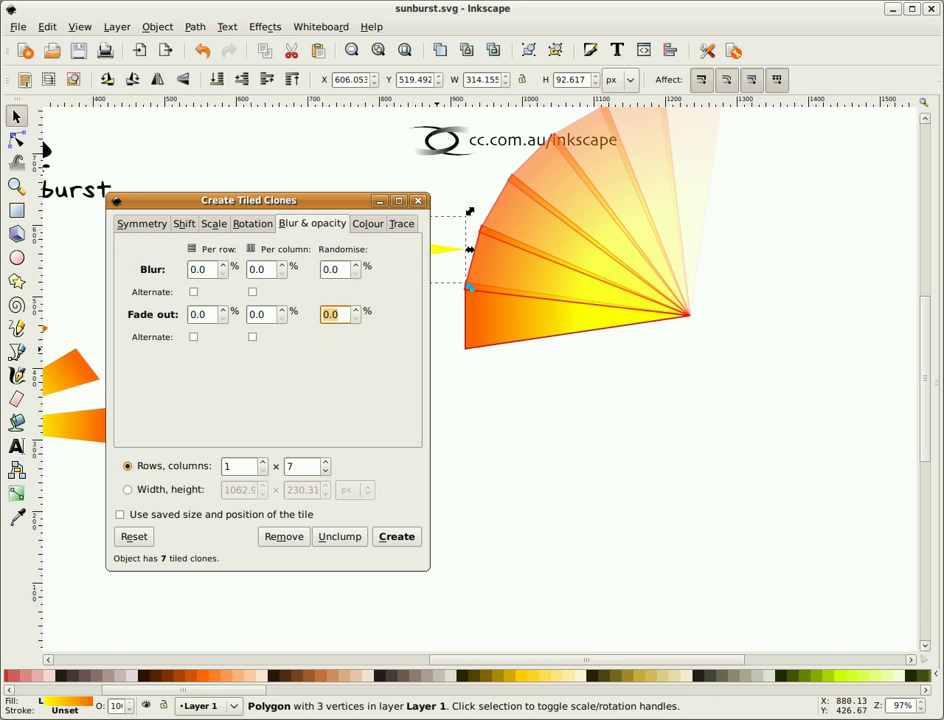
click(284, 537)
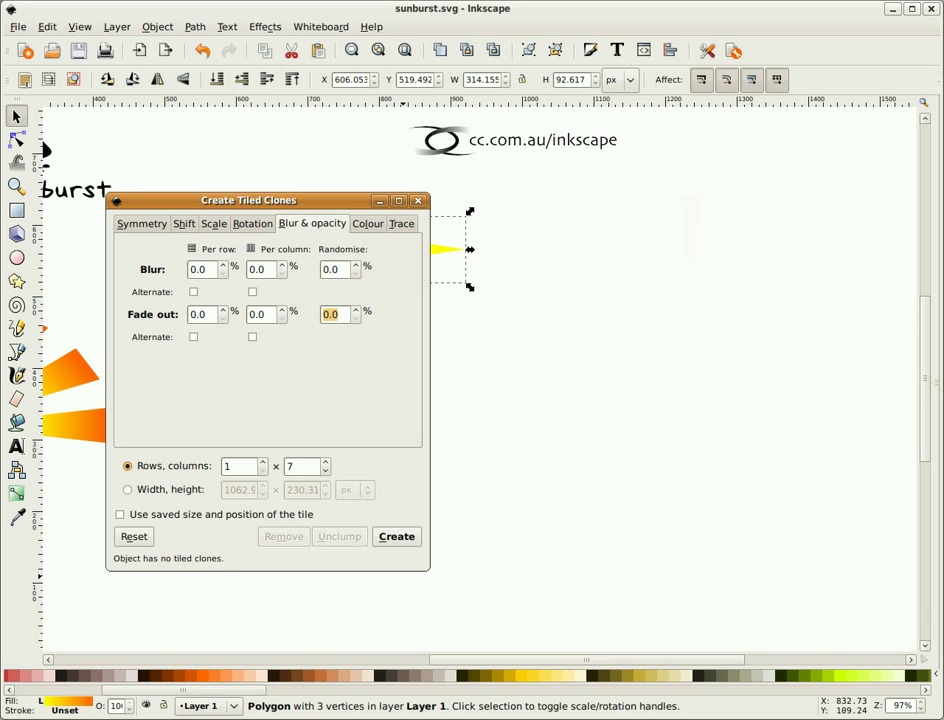
Zero the hue, saturation and lightness shifts per row and column on the Colour tab
click(368, 225)
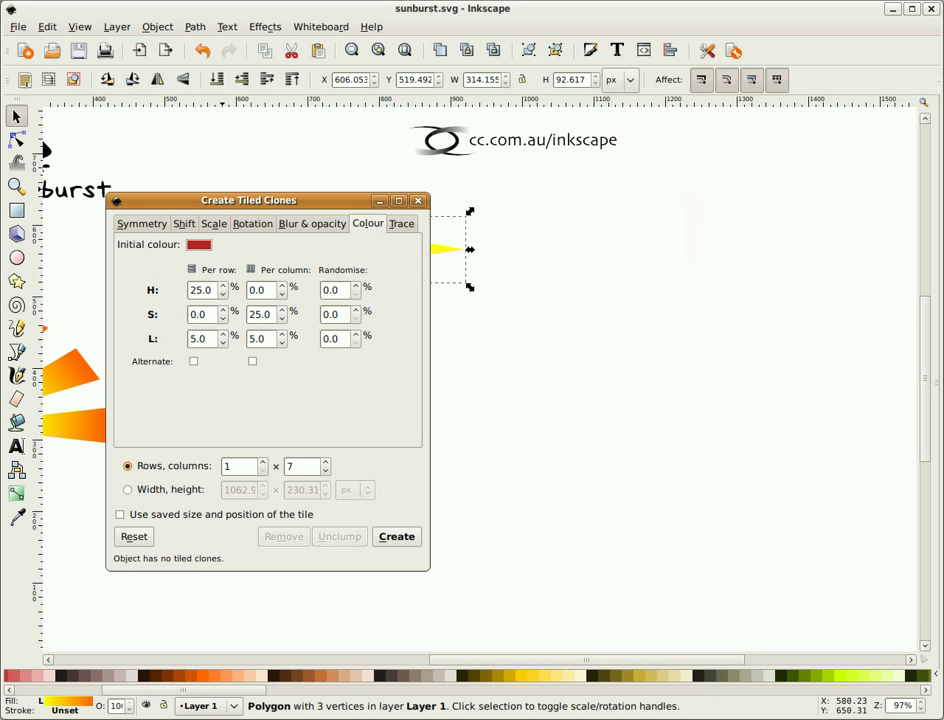
click(221, 291)
double_click(221, 291)
text(0)
key(Tab)
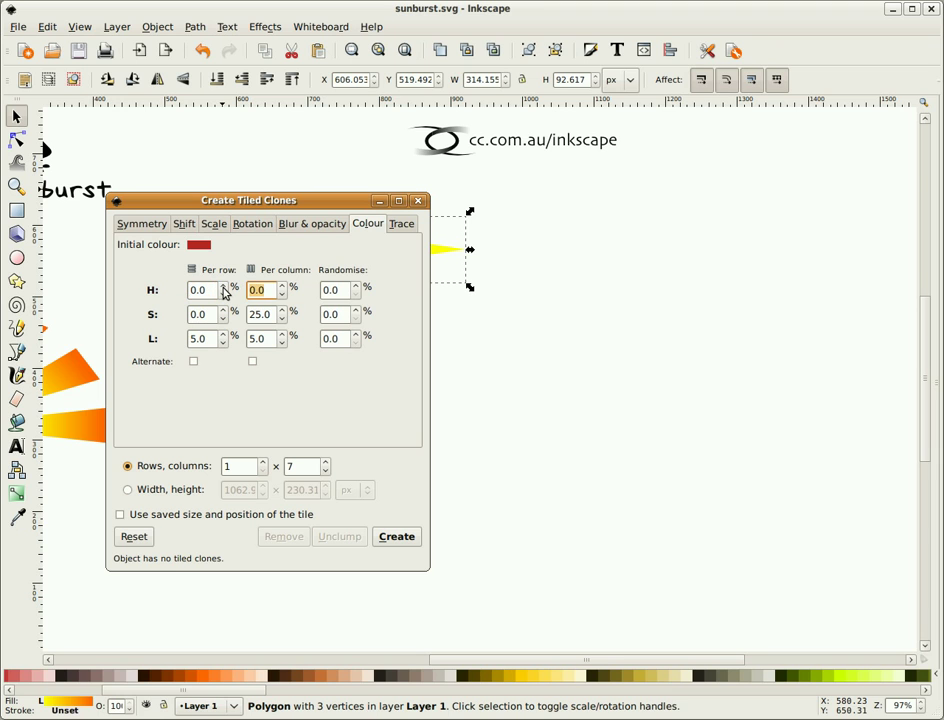
key(Tab)
key(Tab)
key(Tab)
text(0)
key(Tab)
key(Tab)
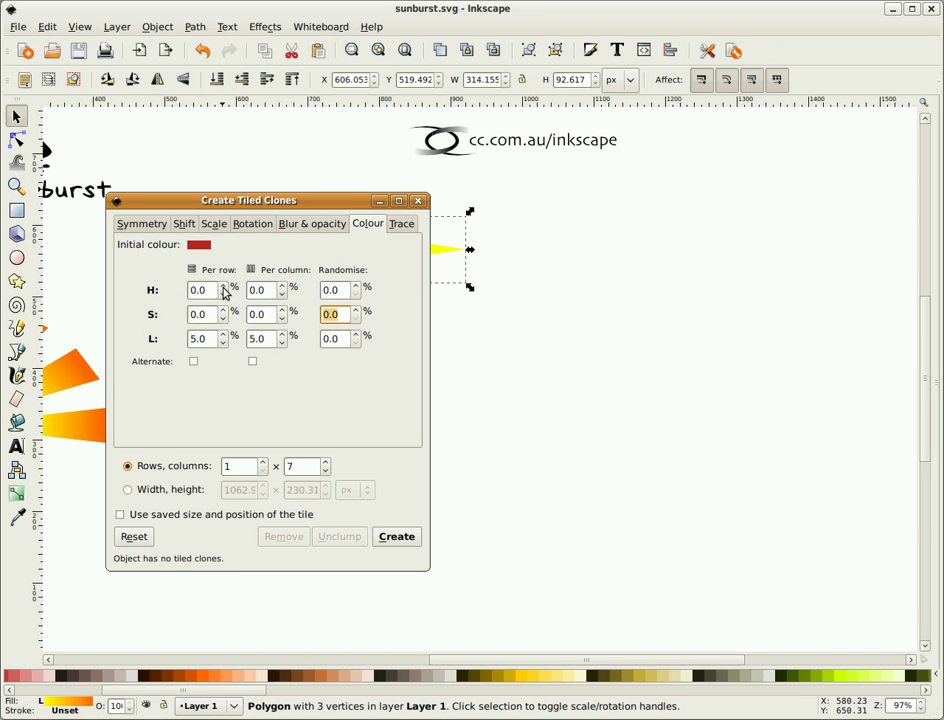
key(Tab)
text(0)
key(Tab)
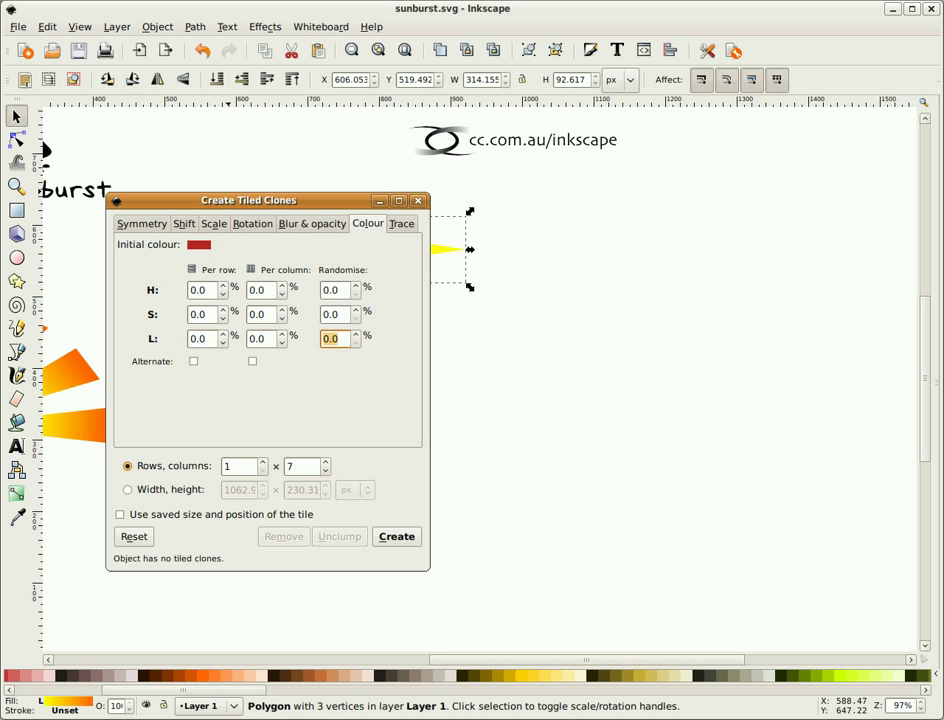
Change the tiling to 12 columns at 18° per column and create the clone fan
click(244, 224)
drag(283, 201, 188, 296)
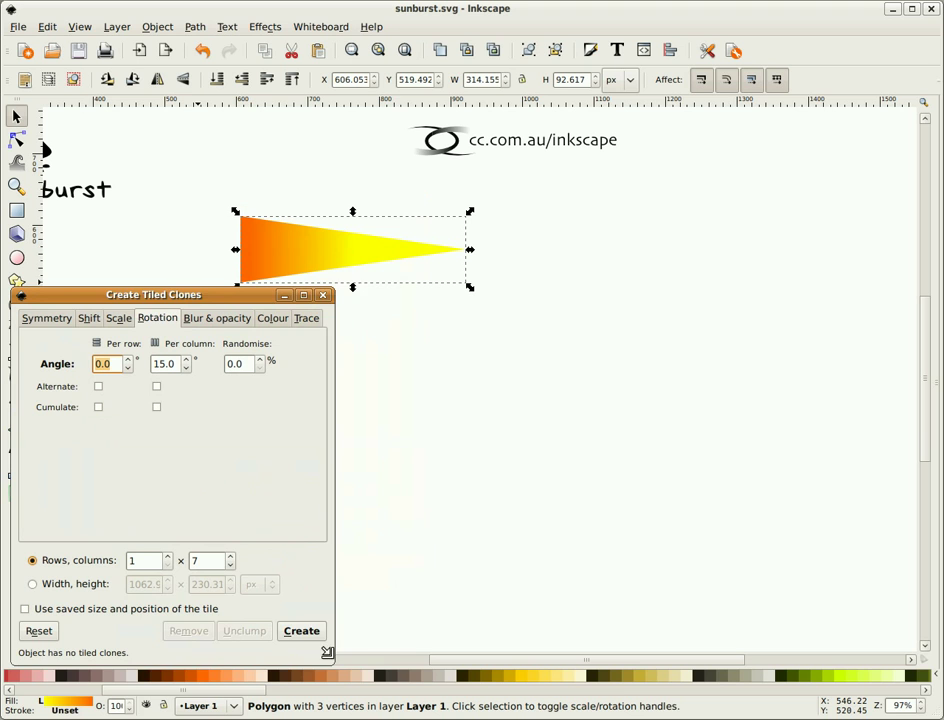
drag(331, 659, 379, 609)
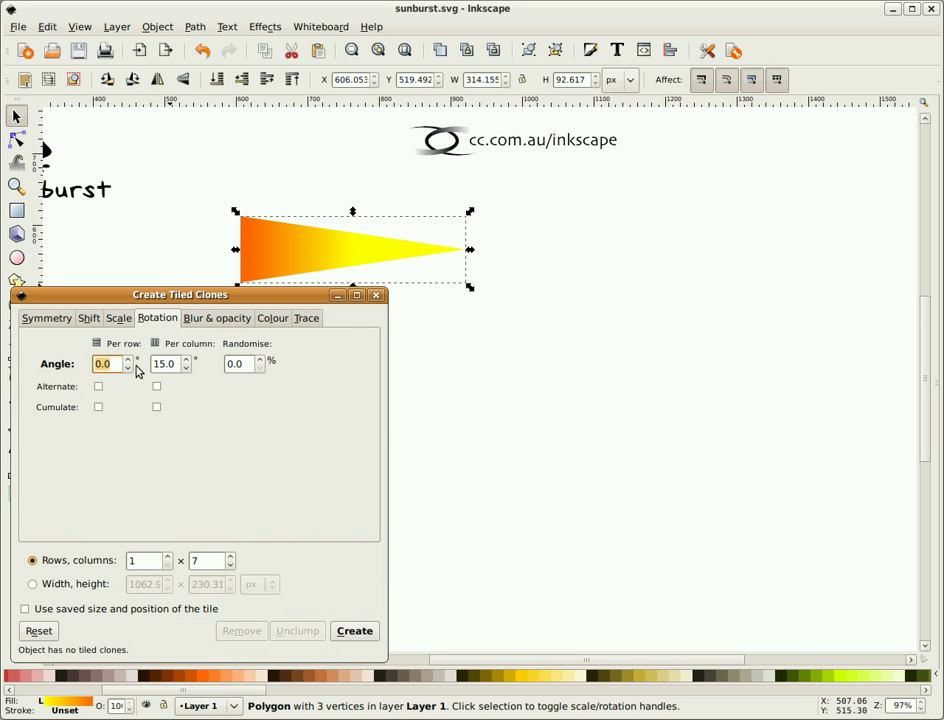
drag(221, 297, 234, 310)
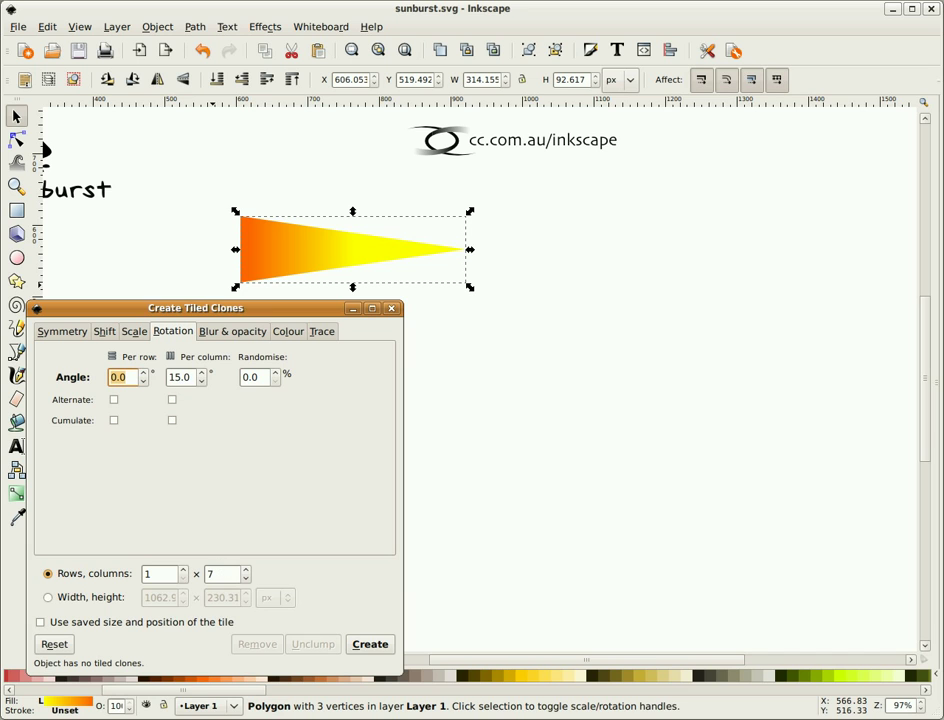
click(226, 577)
double_click(226, 577)
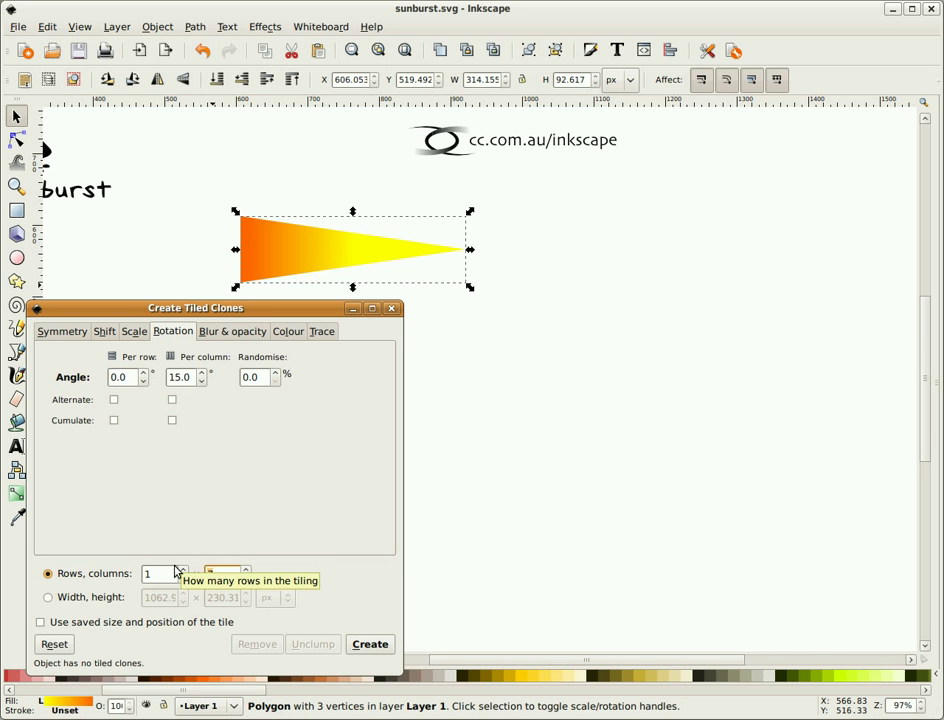
text(12)
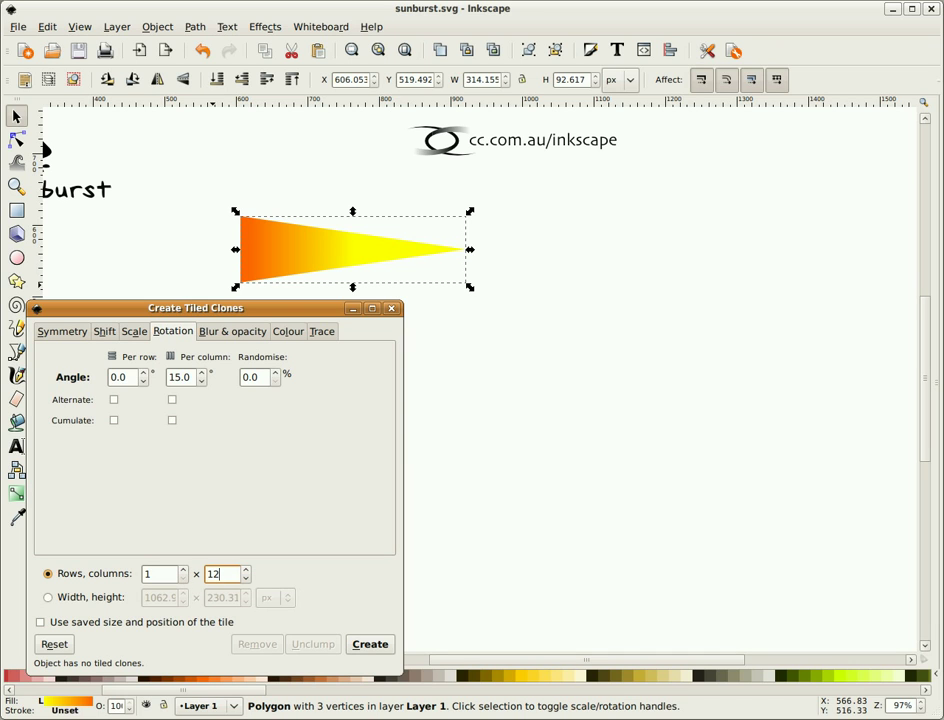
double_click(183, 378)
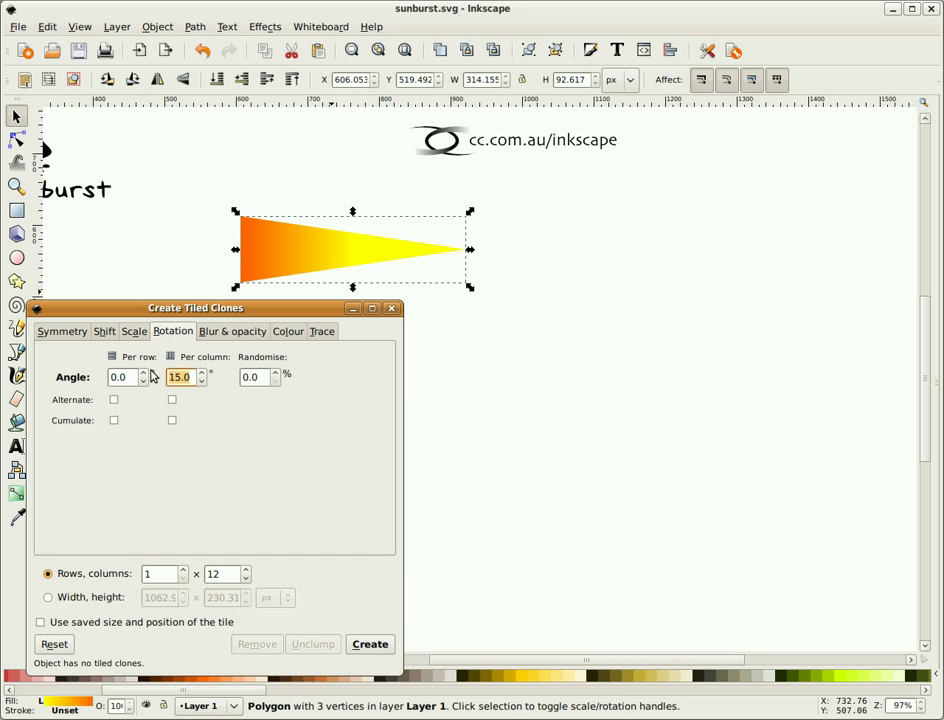
text(18)
click(372, 646)
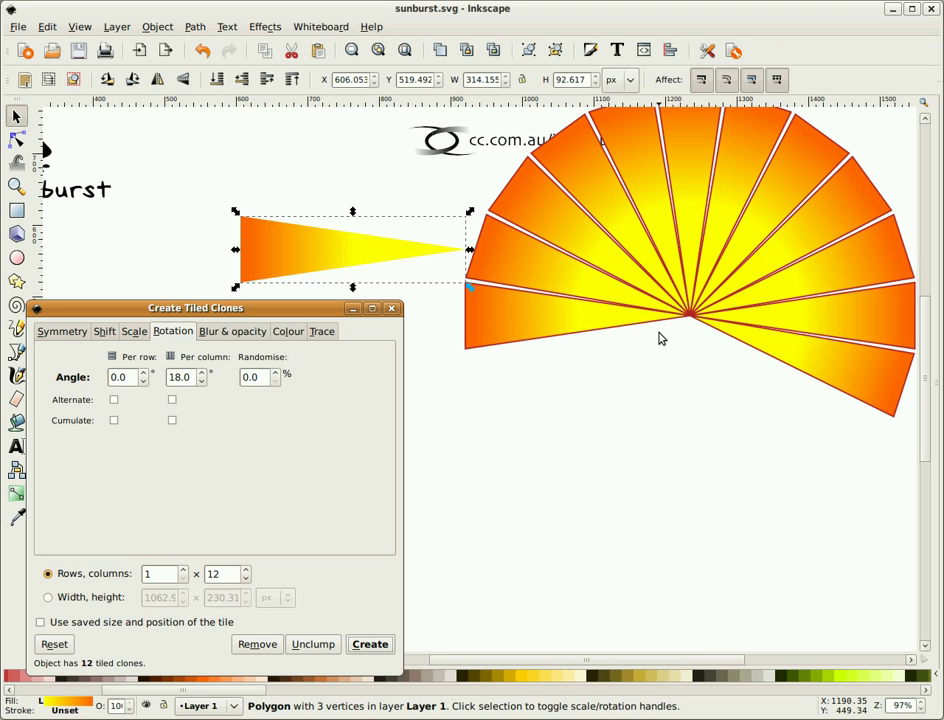
click(543, 369)
click(533, 337)
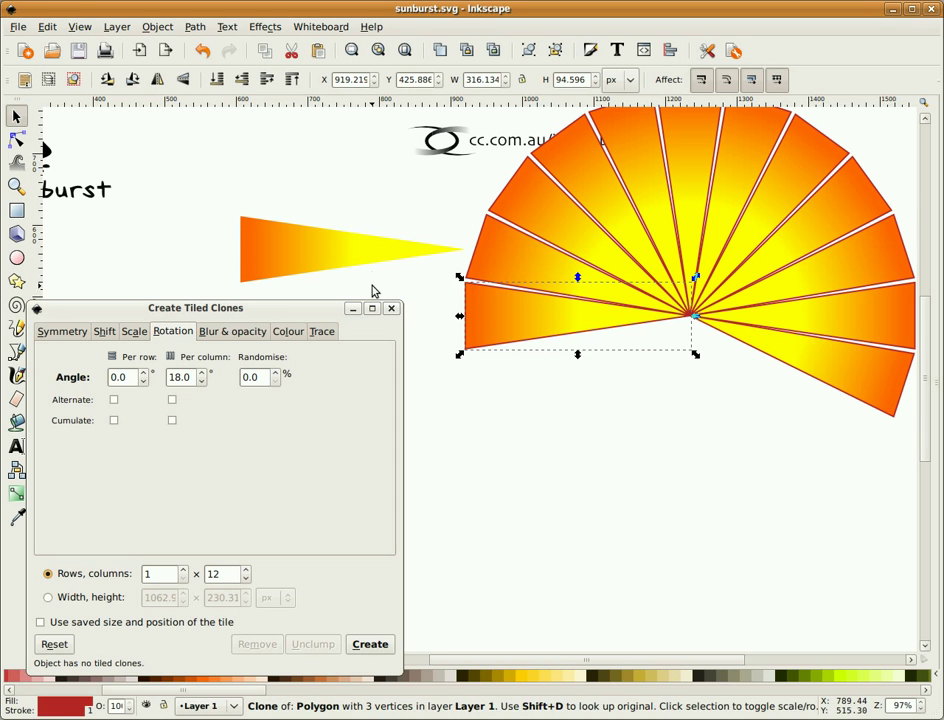
click(369, 253)
drag(471, 255, 438, 255)
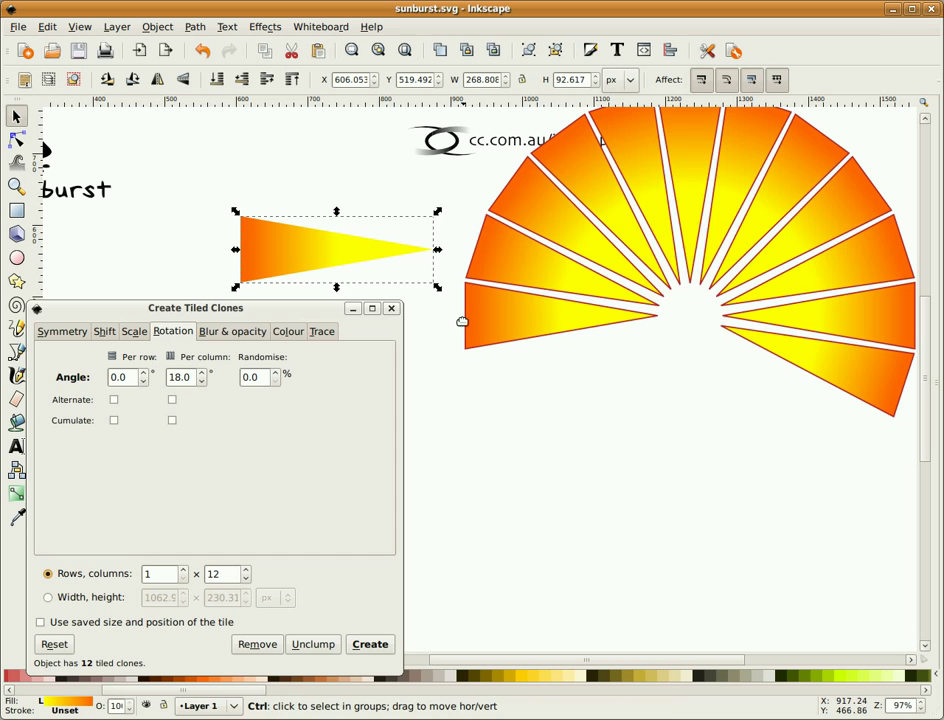
key(ctrl+z)
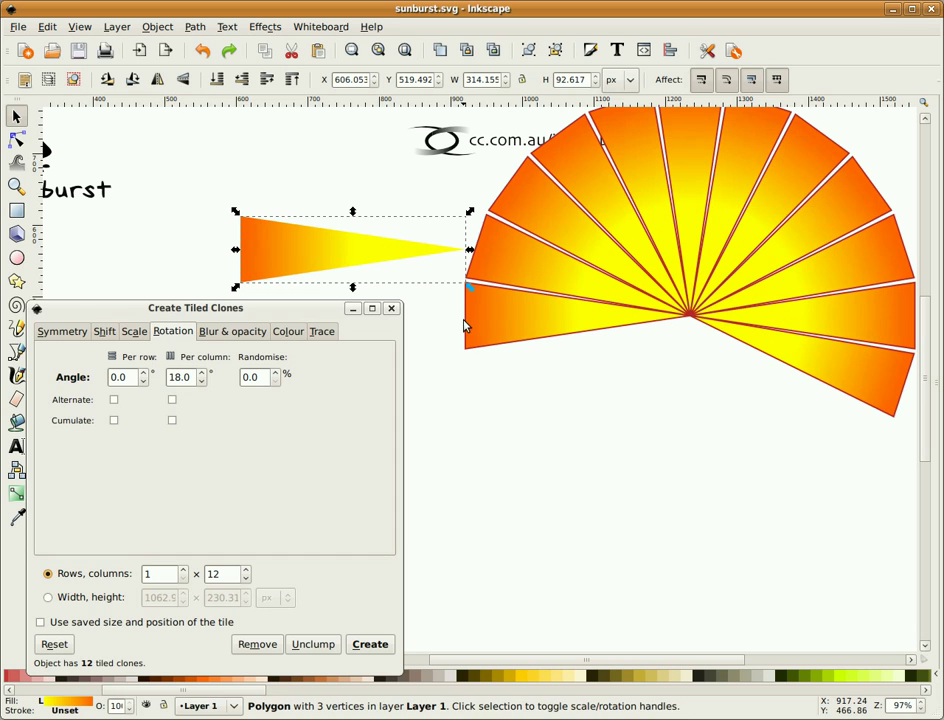
Undo the clone fan and move the original triangle down and to the right
click(786, 451)
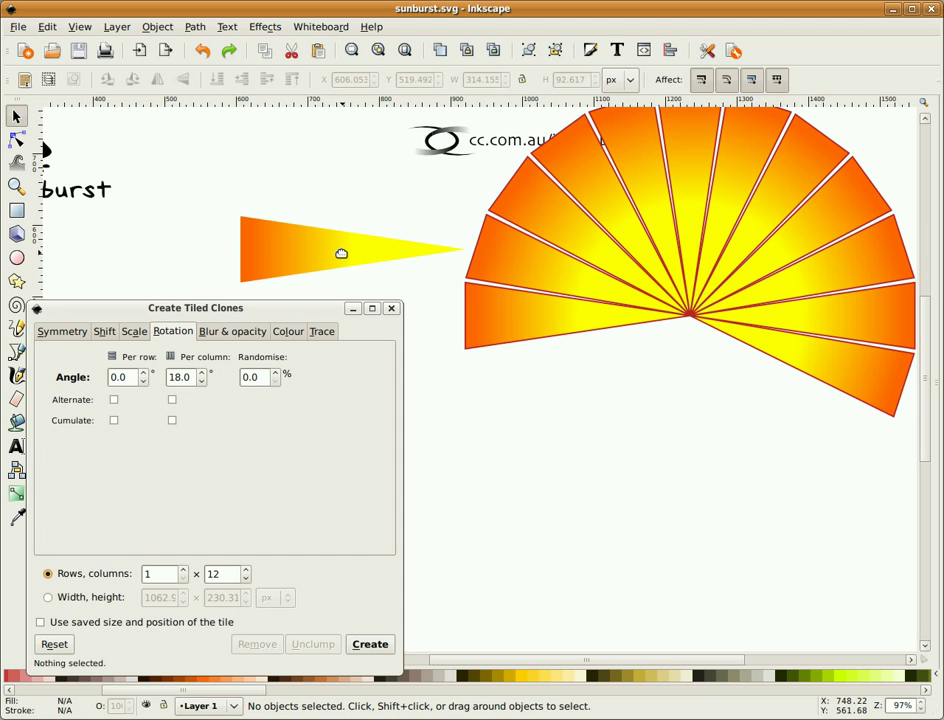
key(ctrl+z)
drag(343, 258, 503, 402)
drag(316, 314, 193, 226)
drag(406, 356, 305, 317)
click(440, 478)
mouse_move(365, 329)
mouse_down()
mouse_move(360, 337)
mouse_move(352, 327)
mouse_up()
click(729, 578)
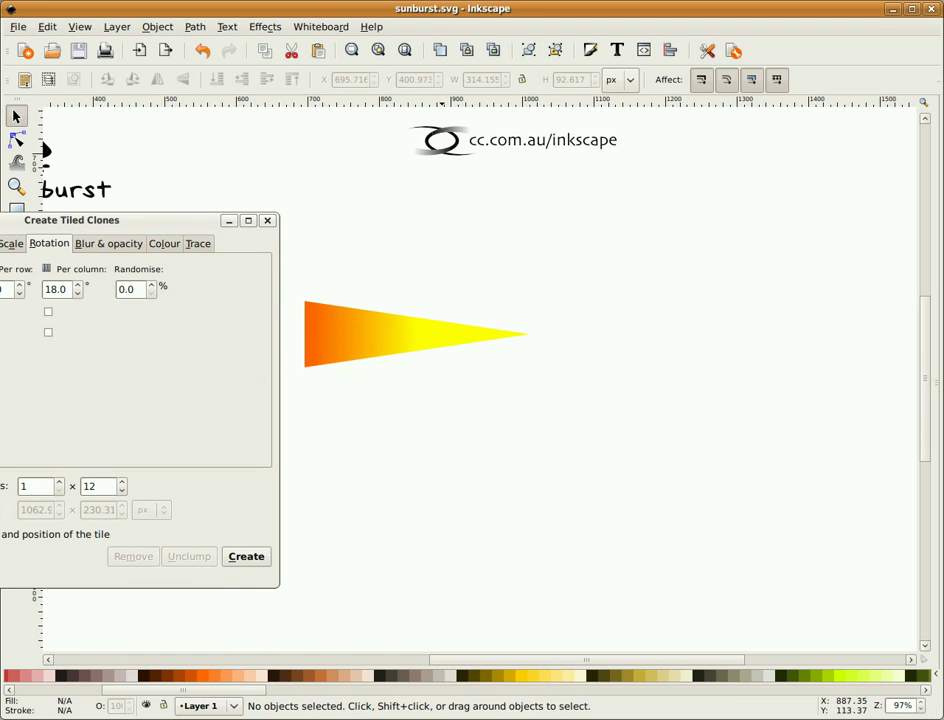
Regenerate the 12-wedge fan from the moved triangle and close Create Tiled Clones
click(258, 562)
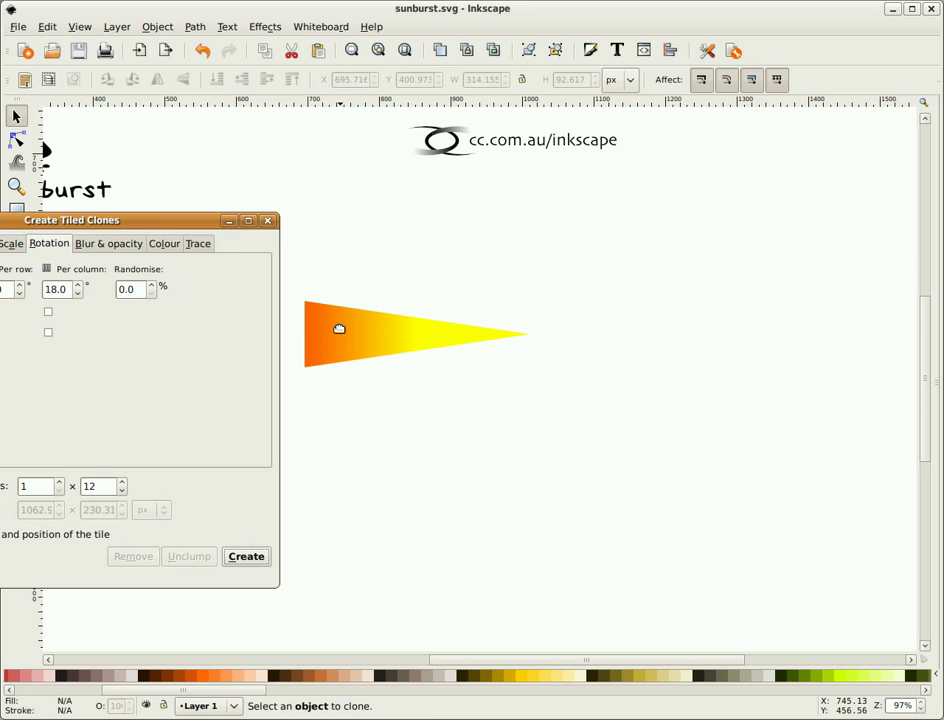
click(339, 328)
click(261, 564)
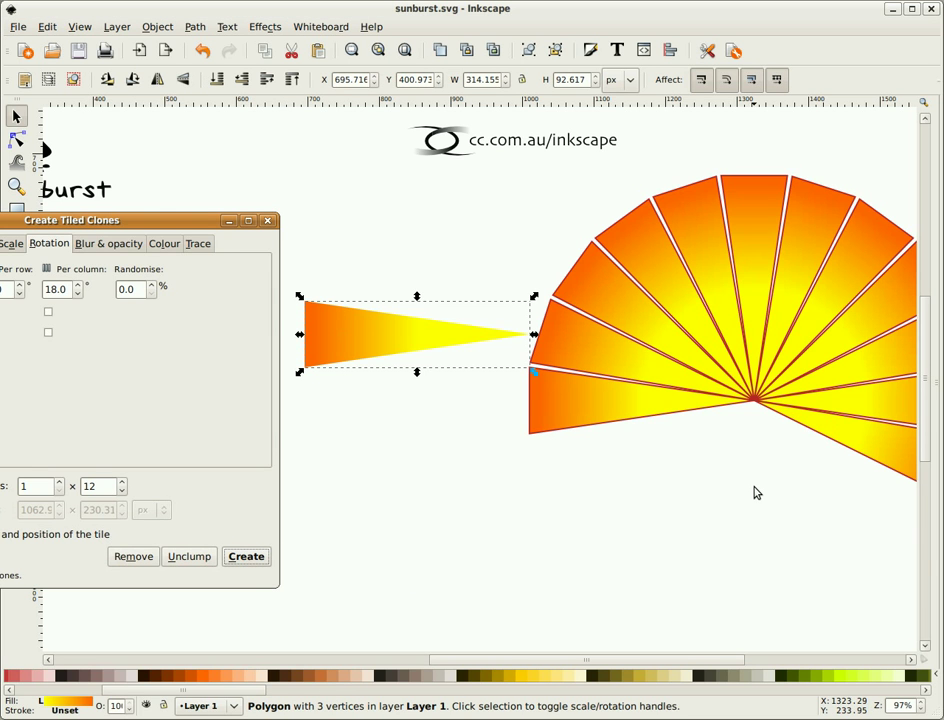
click(532, 507)
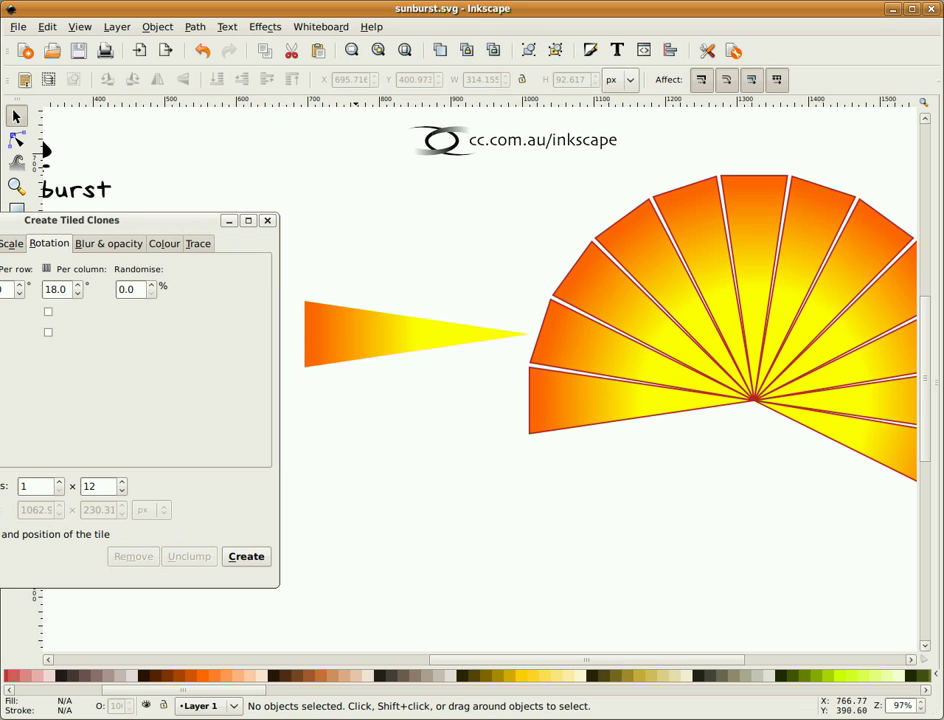
click(268, 222)
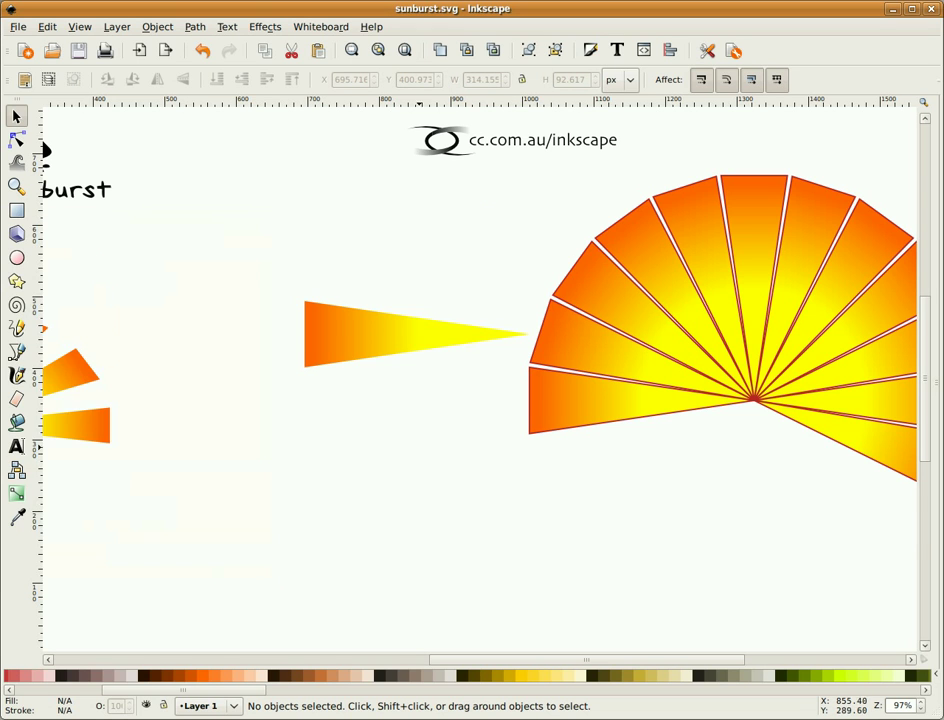
scroll(419, 447, down, 7)
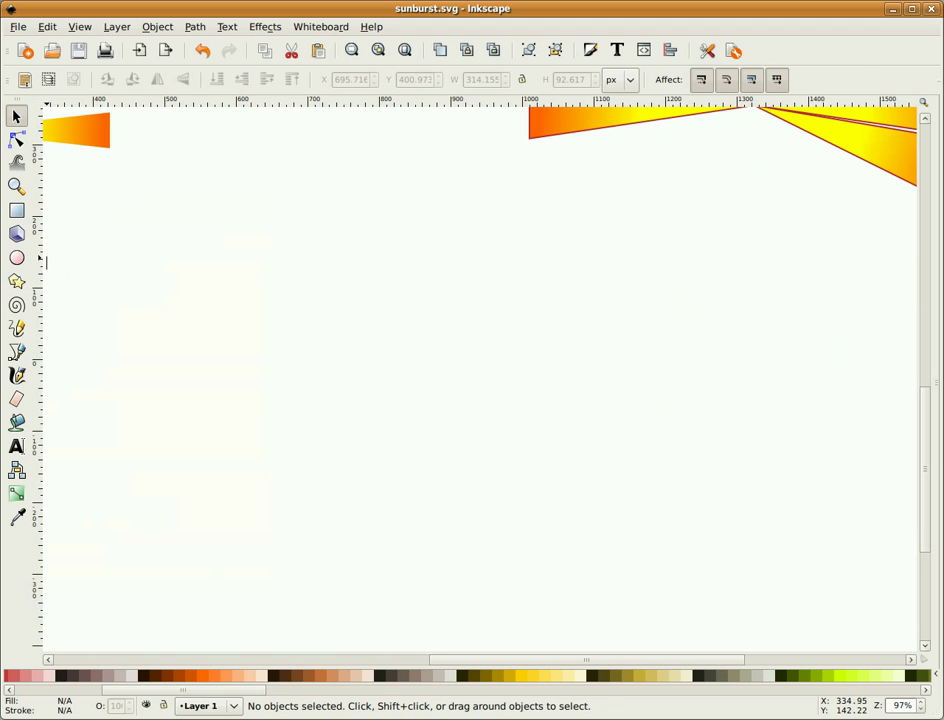
Draw a large yellow 17-corner star and pull its inner handle in for thin rays (ratio 0.057)
click(16, 281)
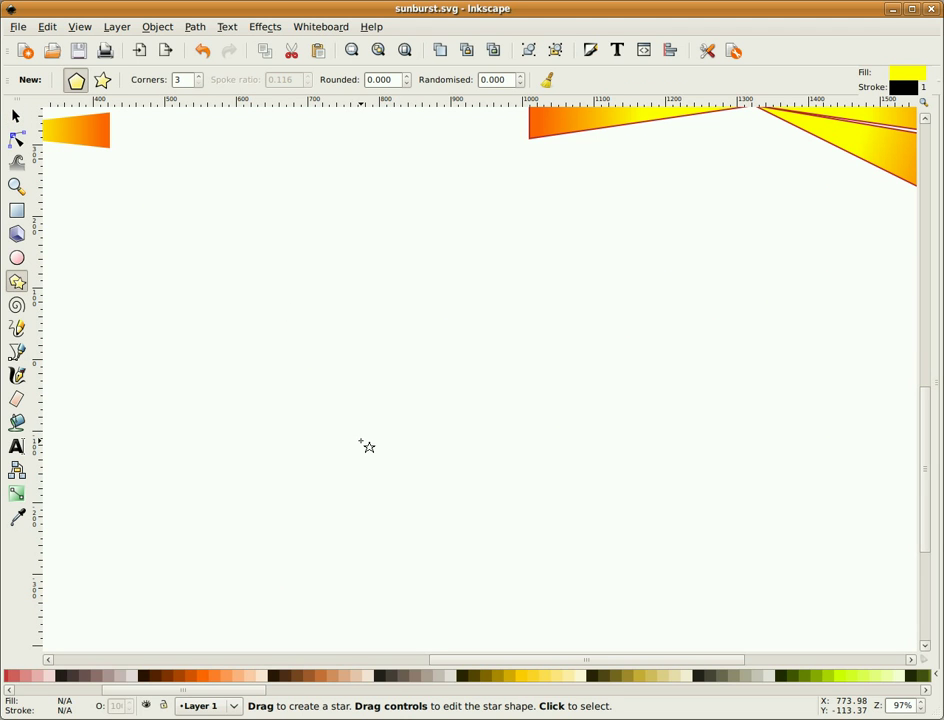
click(102, 80)
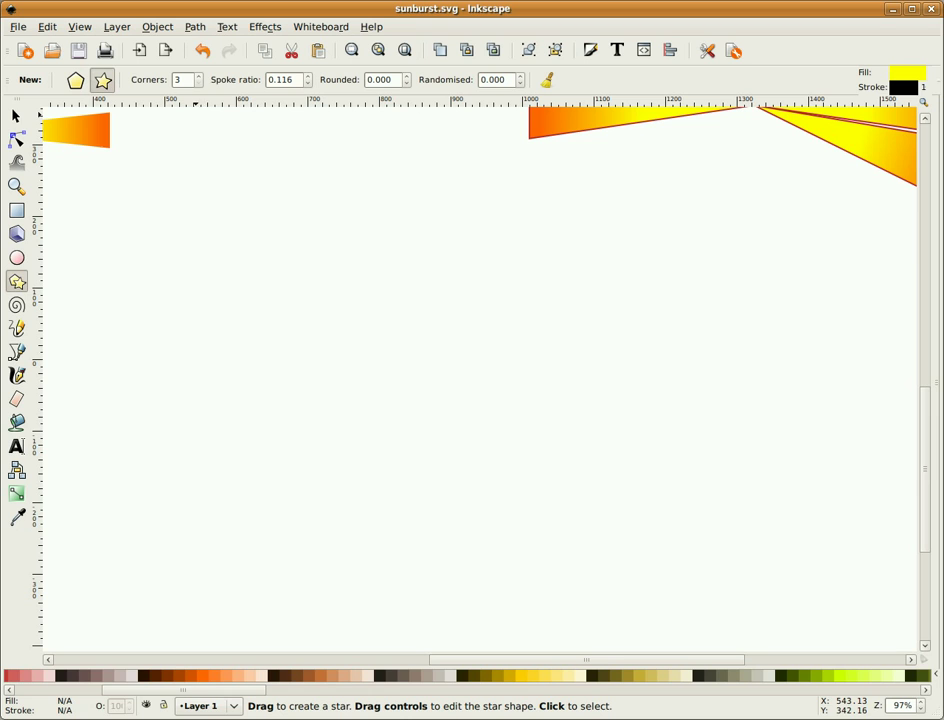
double_click(181, 80)
drag(335, 405, 545, 235)
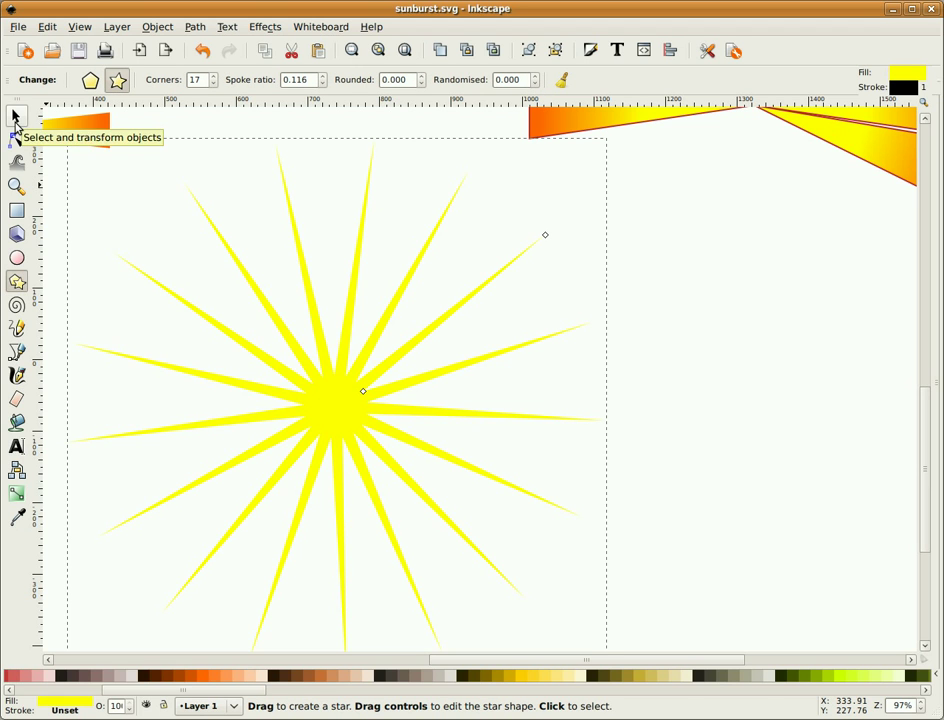
mouse_move(358, 395)
mouse_down()
mouse_move(337, 402)
mouse_move(349, 401)
mouse_up()
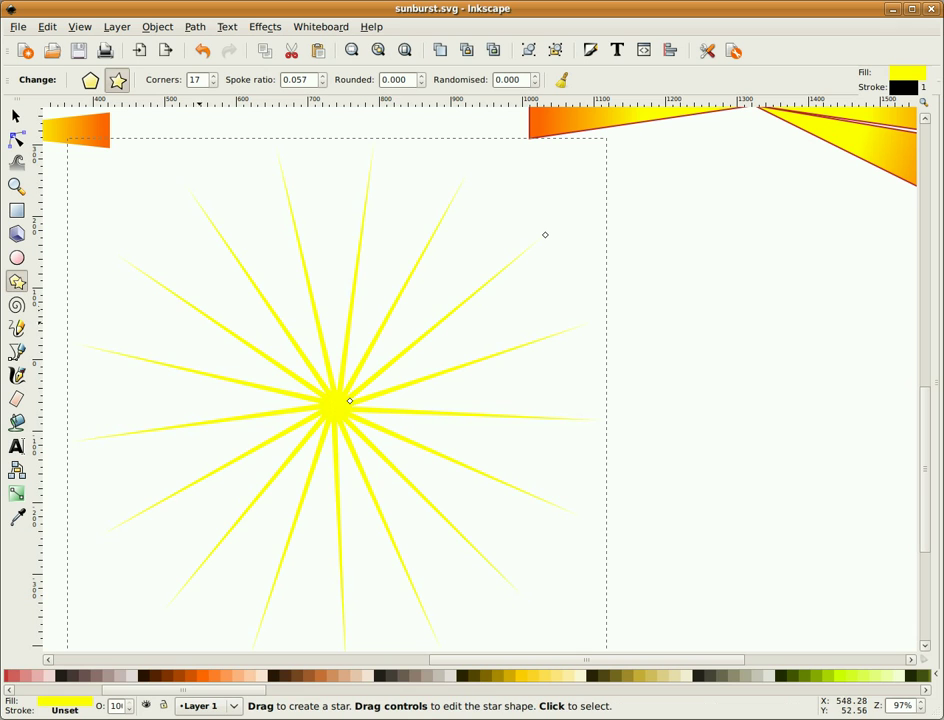
Draw a whole red circle about 611 px across, centred on the star, and lower it behind the rays
click(399, 53)
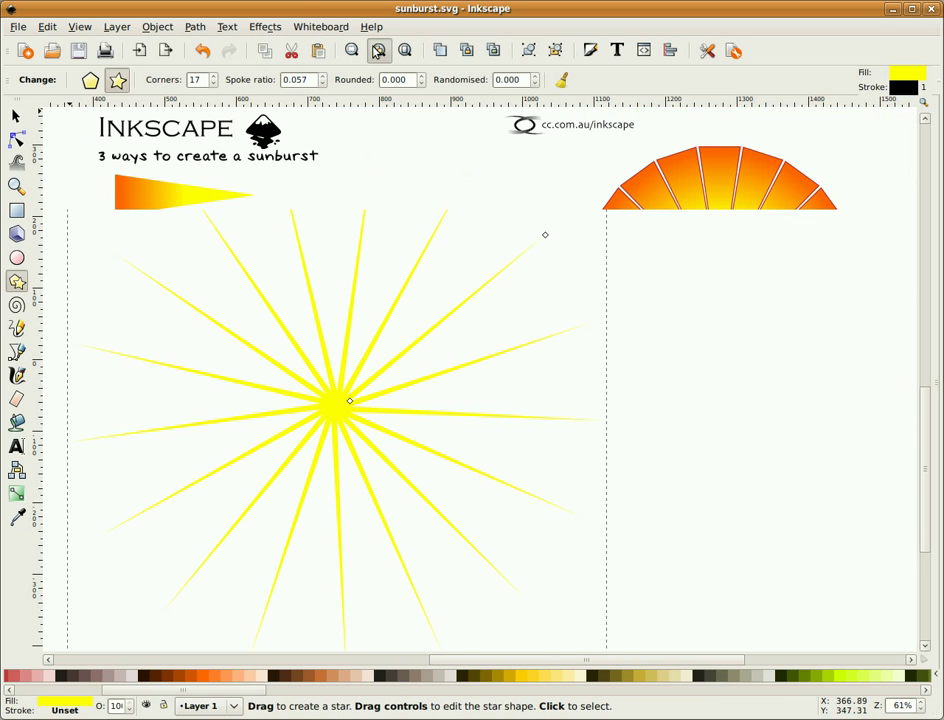
click(17, 257)
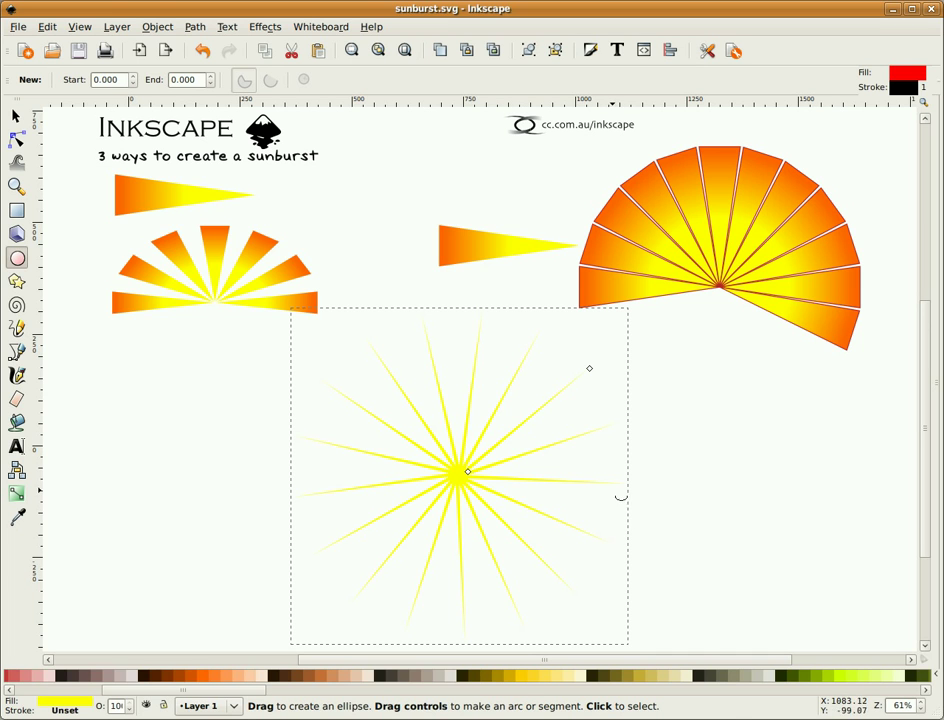
key(ctrl)
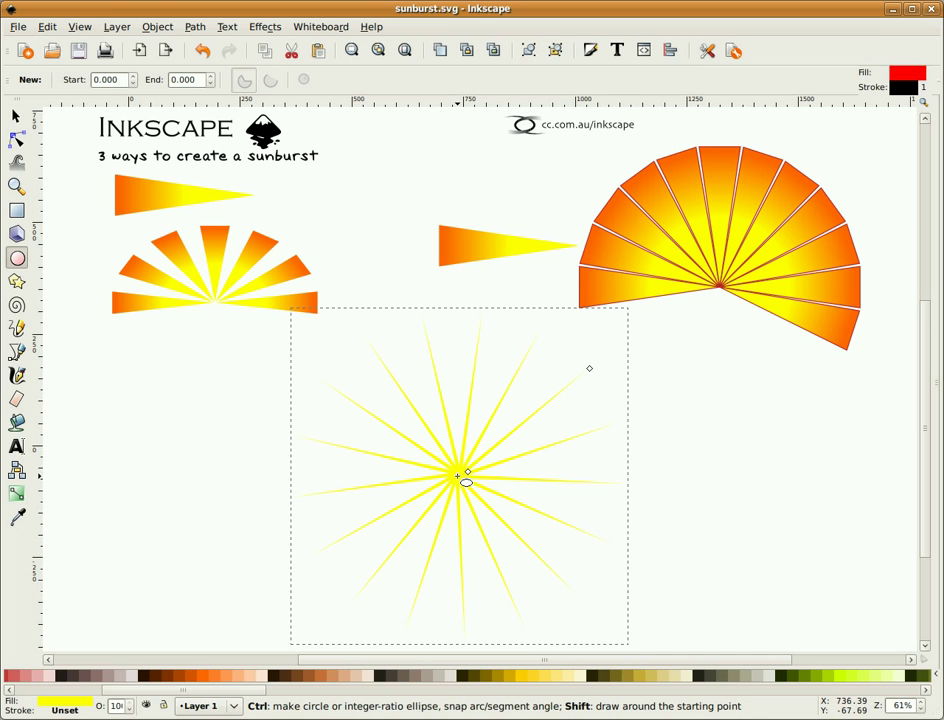
mouse_move(466, 478)
mouse_down()
mouse_move(565, 382)
mouse_move(613, 274)
mouse_move(611, 306)
mouse_move(634, 291)
mouse_up()
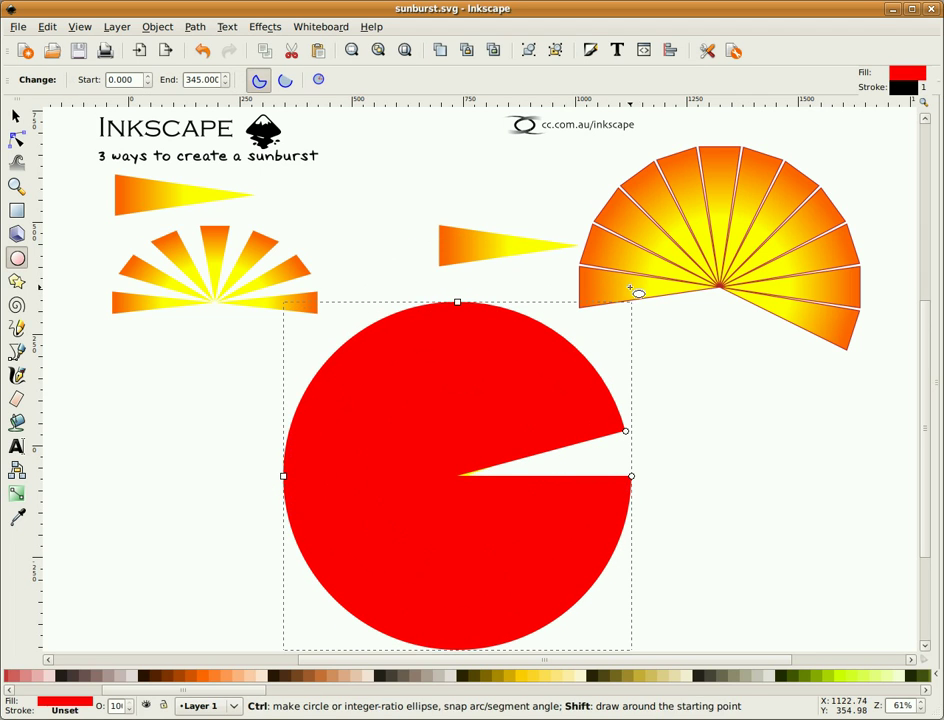
click(319, 84)
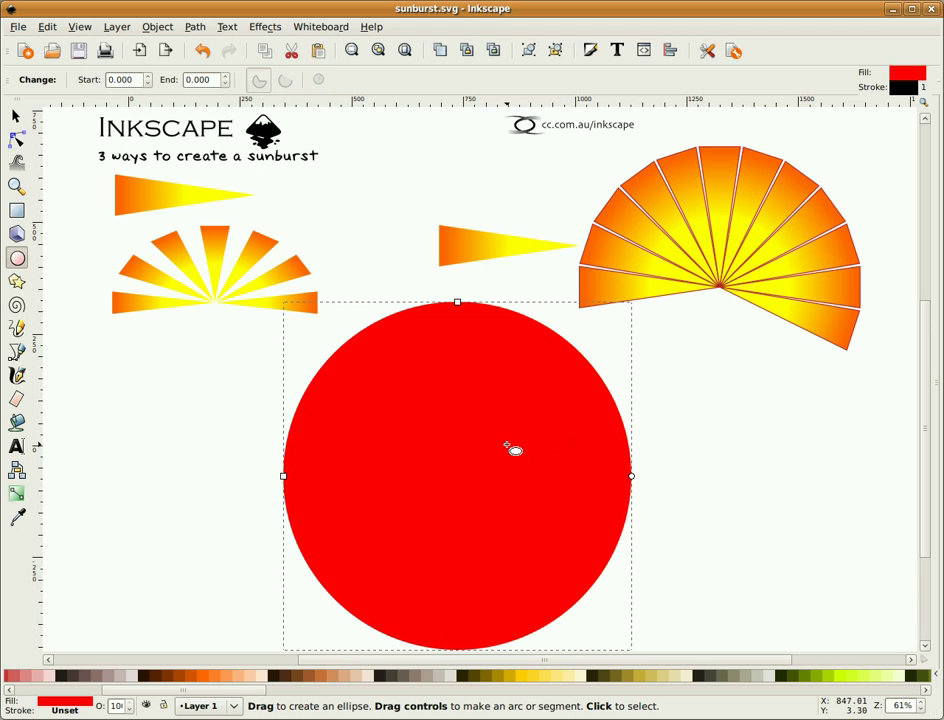
key(End)
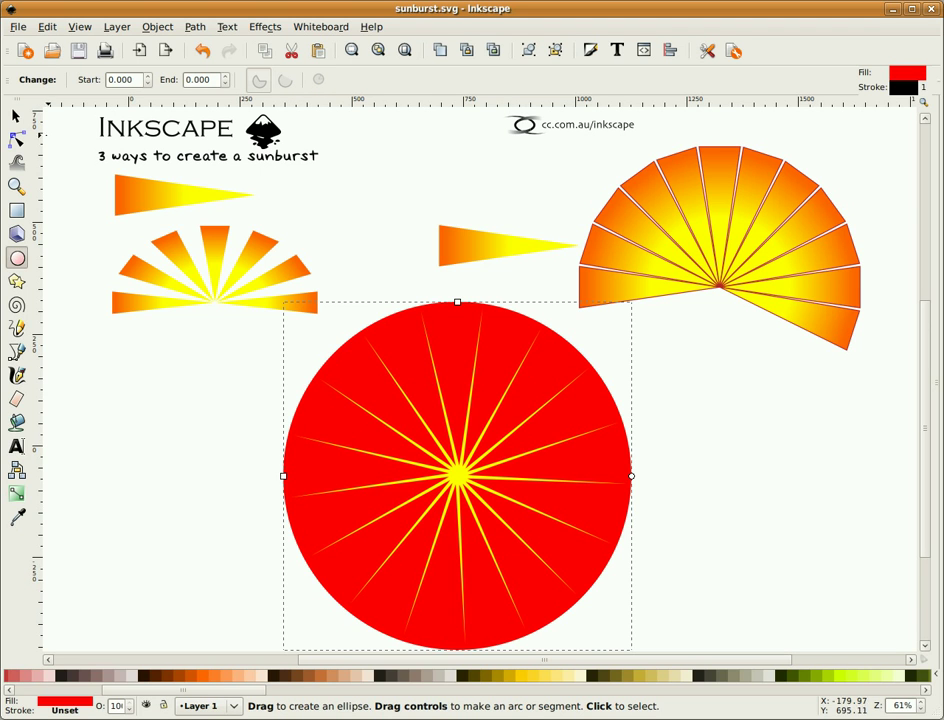
Scale the red circle down to about 84% around its centre, roughly 664 px across
click(19, 117)
click(455, 477)
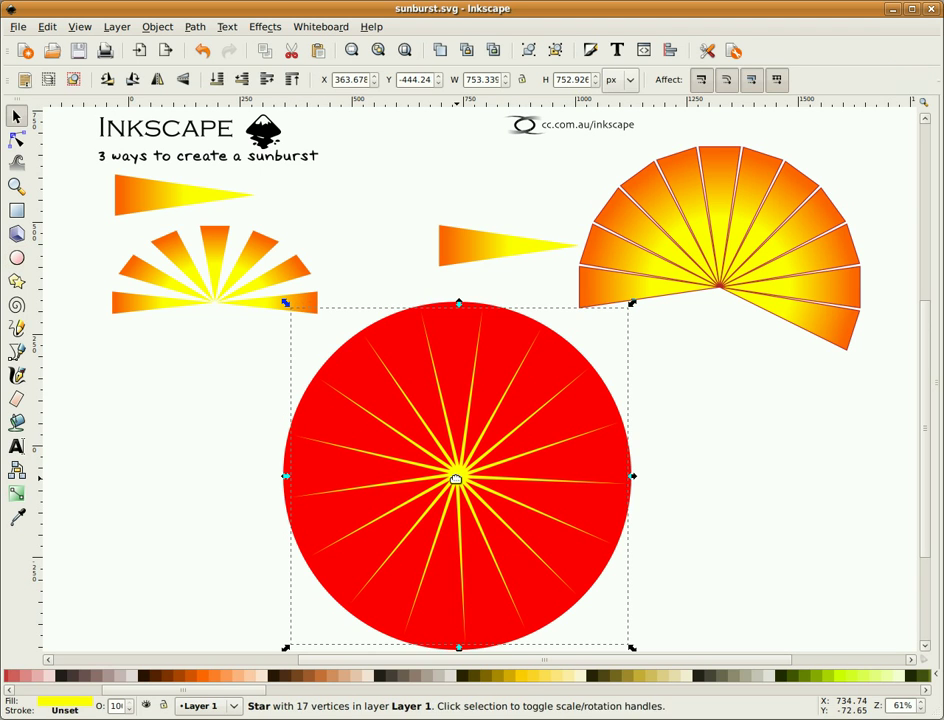
shift+click(463, 331)
click(670, 50)
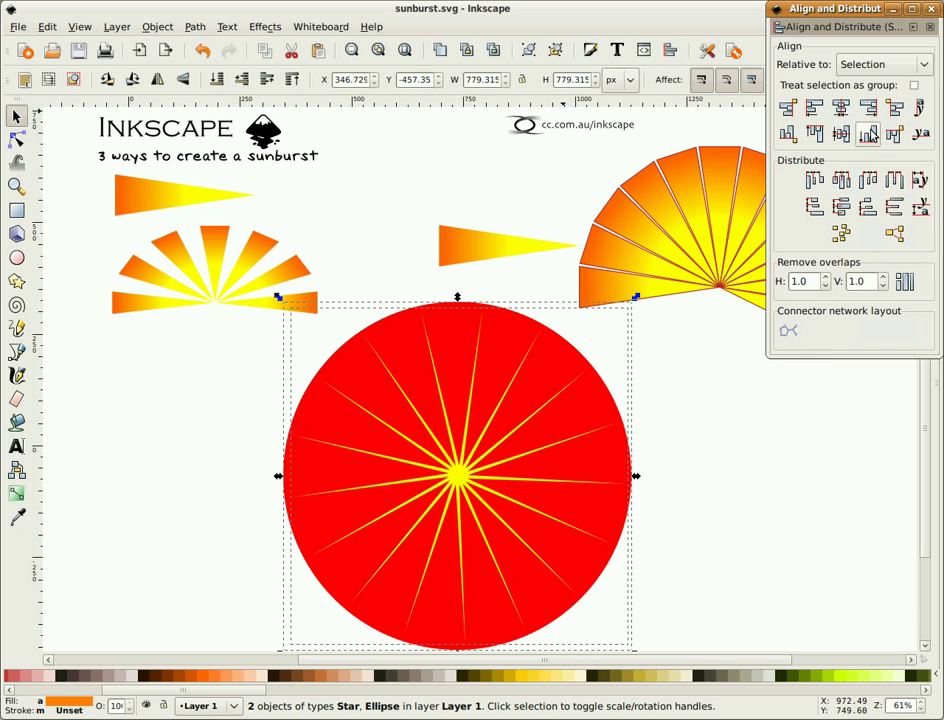
click(930, 14)
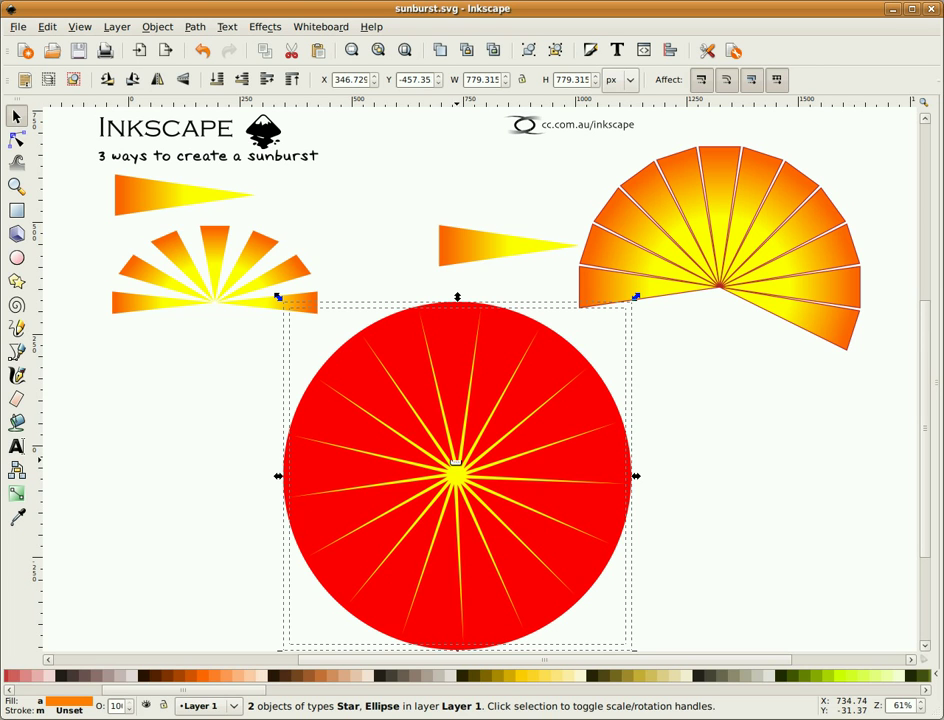
click(675, 320)
click(551, 377)
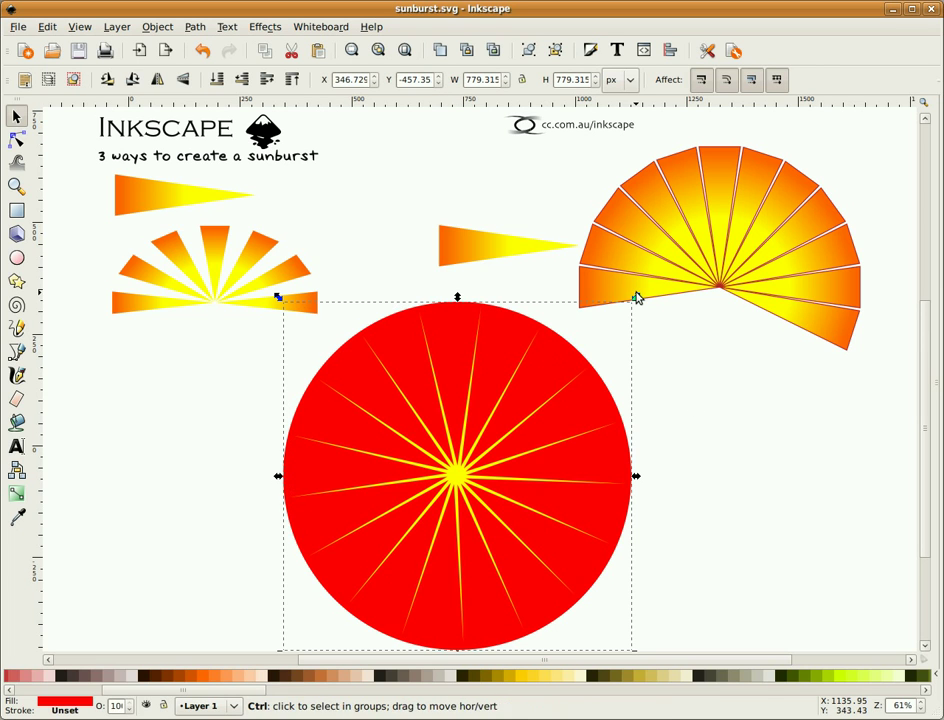
drag(637, 298, 617, 324)
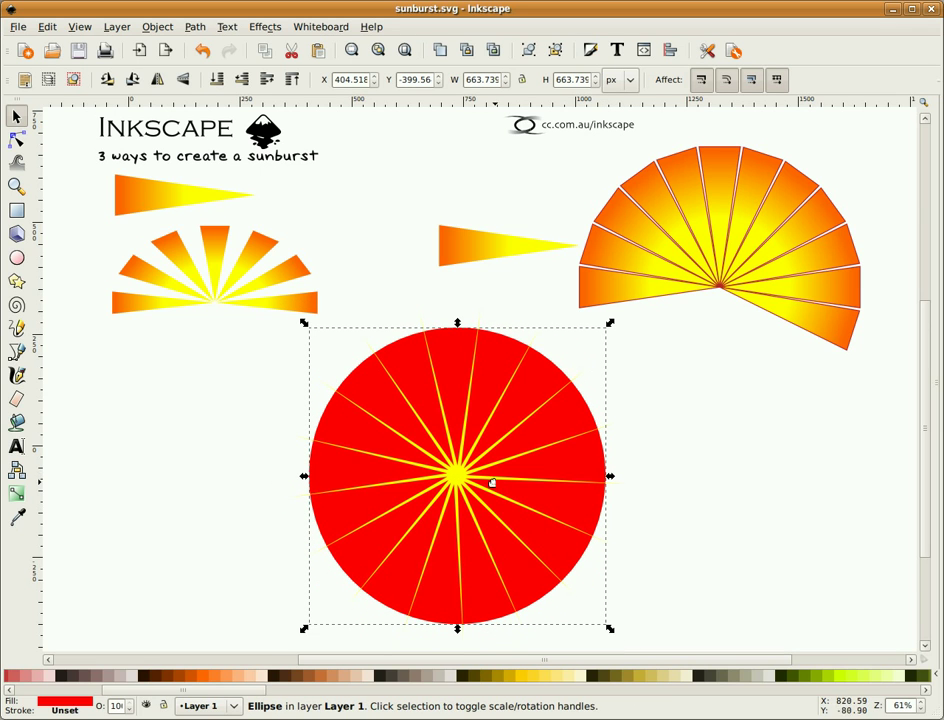
Drag the star's base-radius handle inward to make the yellow rays much thinner
click(465, 474)
click(16, 140)
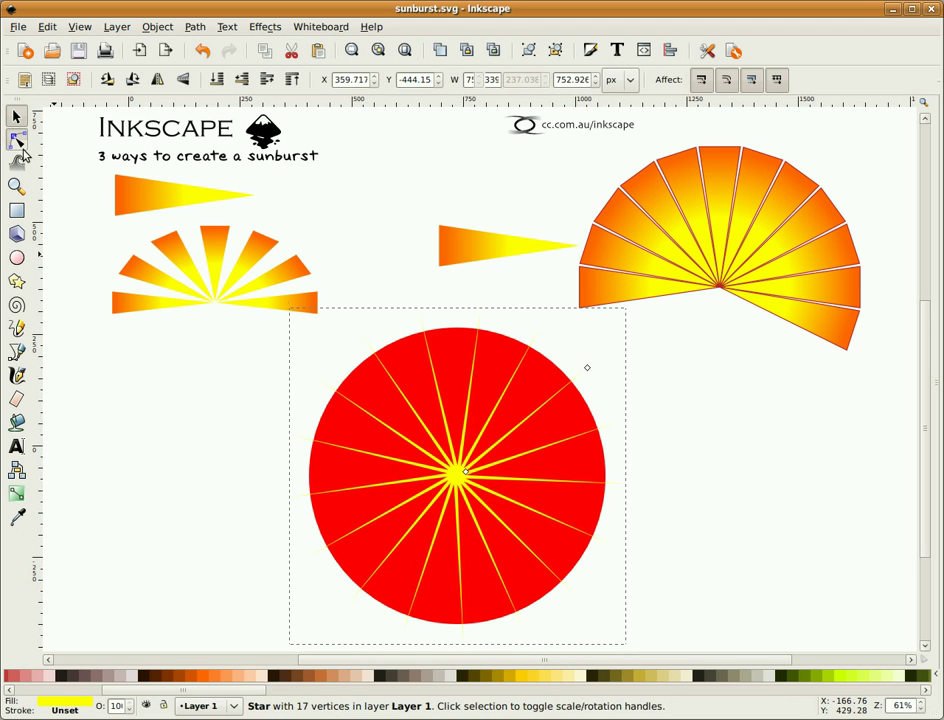
drag(460, 466, 463, 477)
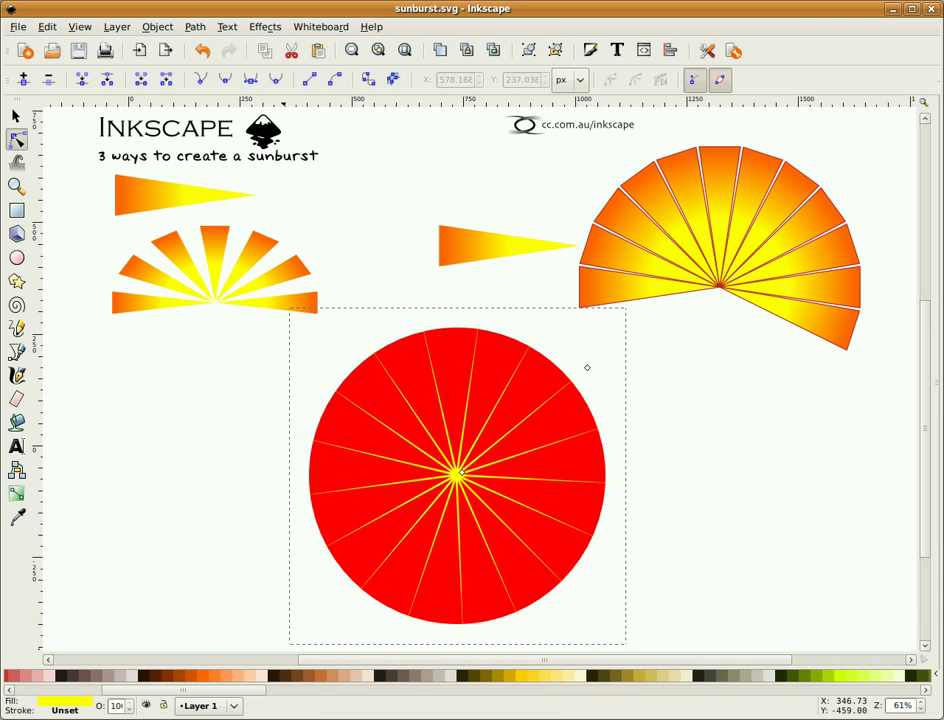
Apply a radial gradient to the circle, centred on the star, with a blue-violet centre stop
click(453, 403)
click(18, 493)
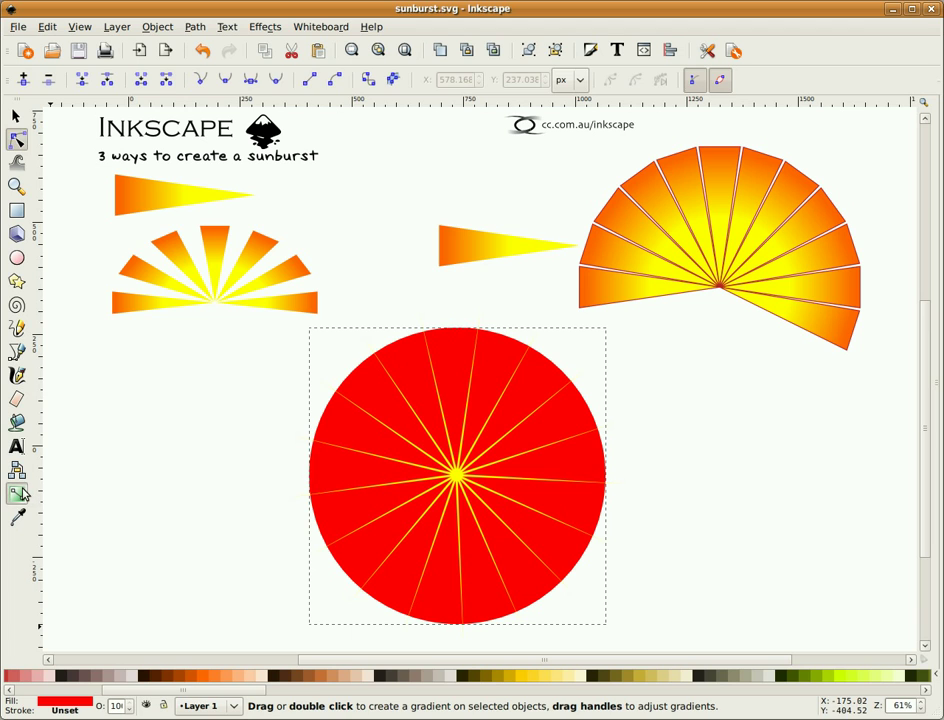
click(91, 80)
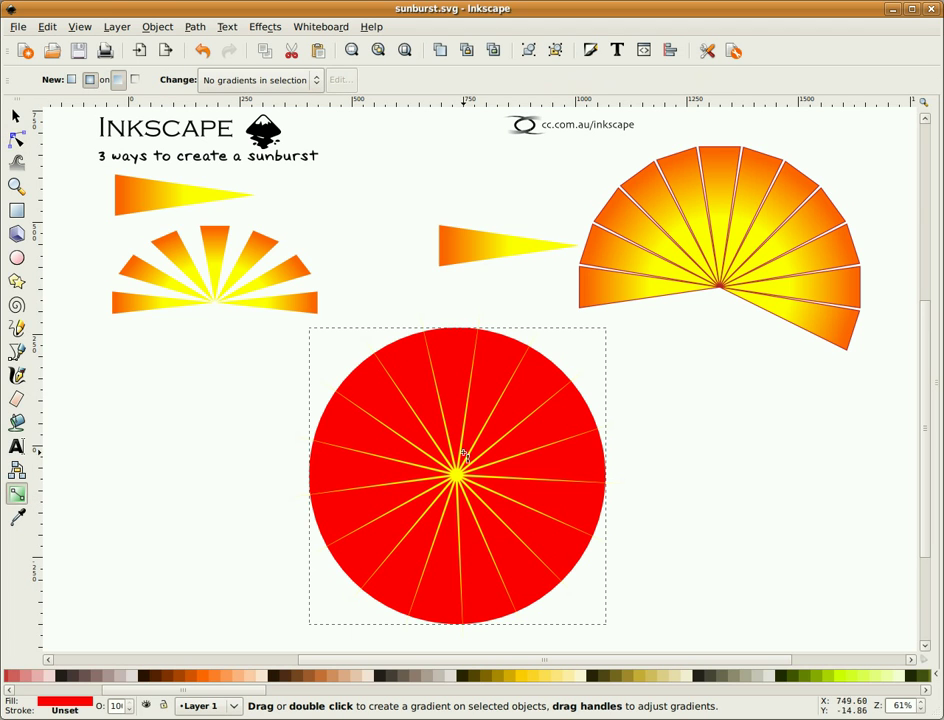
drag(457, 480, 541, 371)
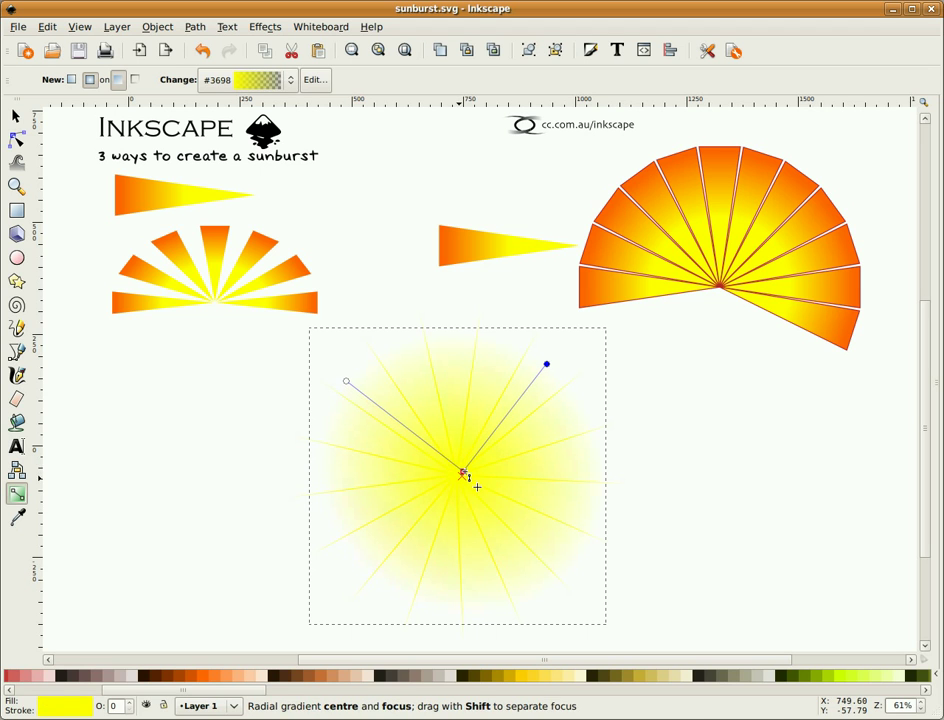
drag(457, 479, 463, 471)
drag(242, 693, 757, 693)
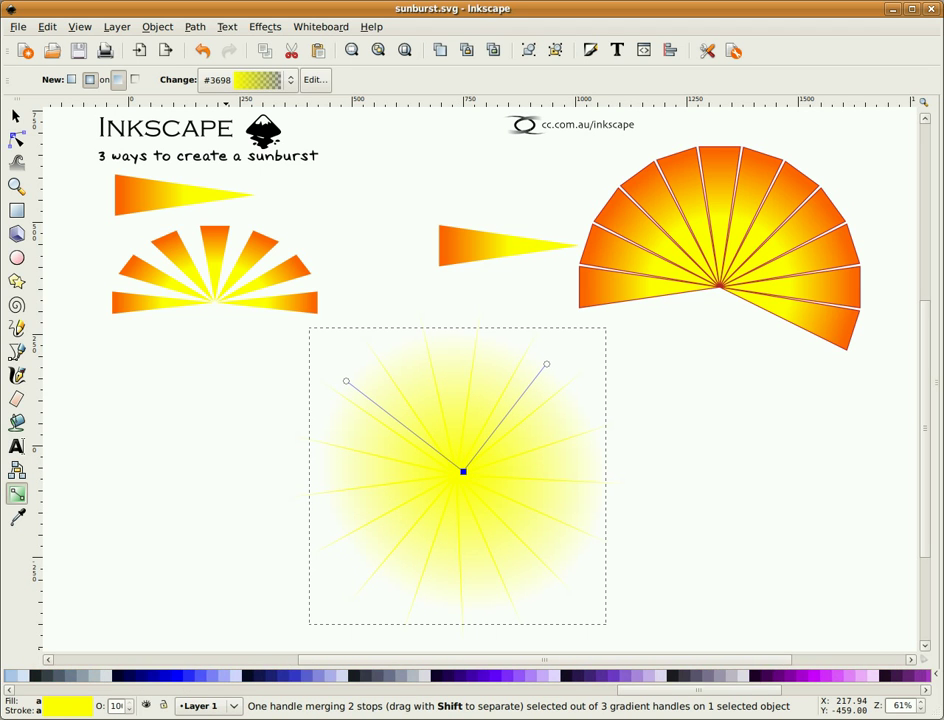
click(327, 677)
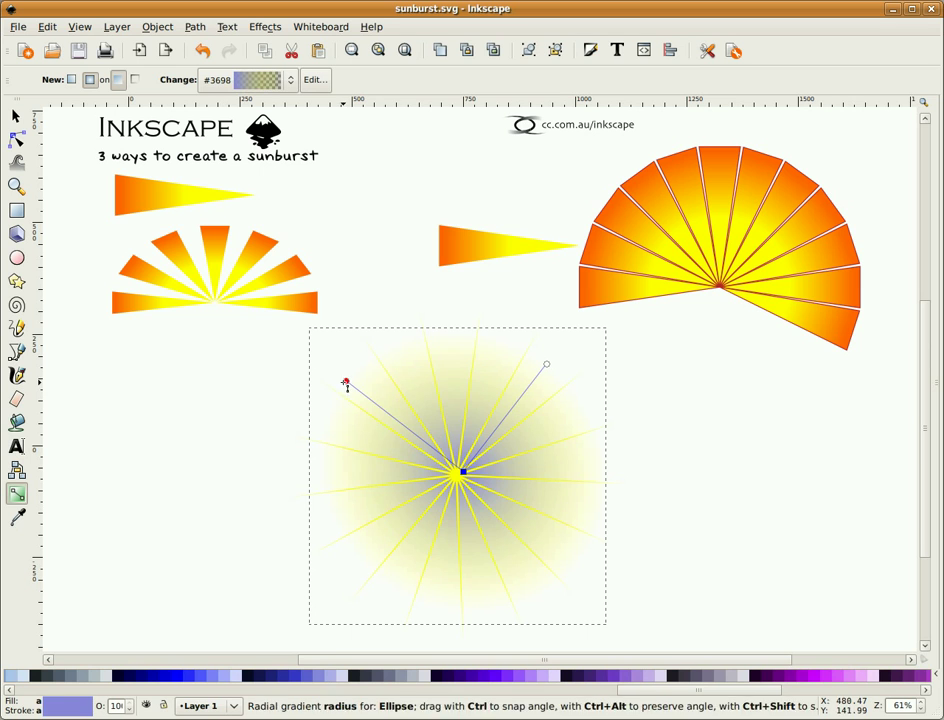
Enlarge the gradient radius, set the outer stop to dark blue, and recentre it on the star
mouse_move(347, 381)
mouse_down()
mouse_move(336, 368)
mouse_move(343, 377)
mouse_up()
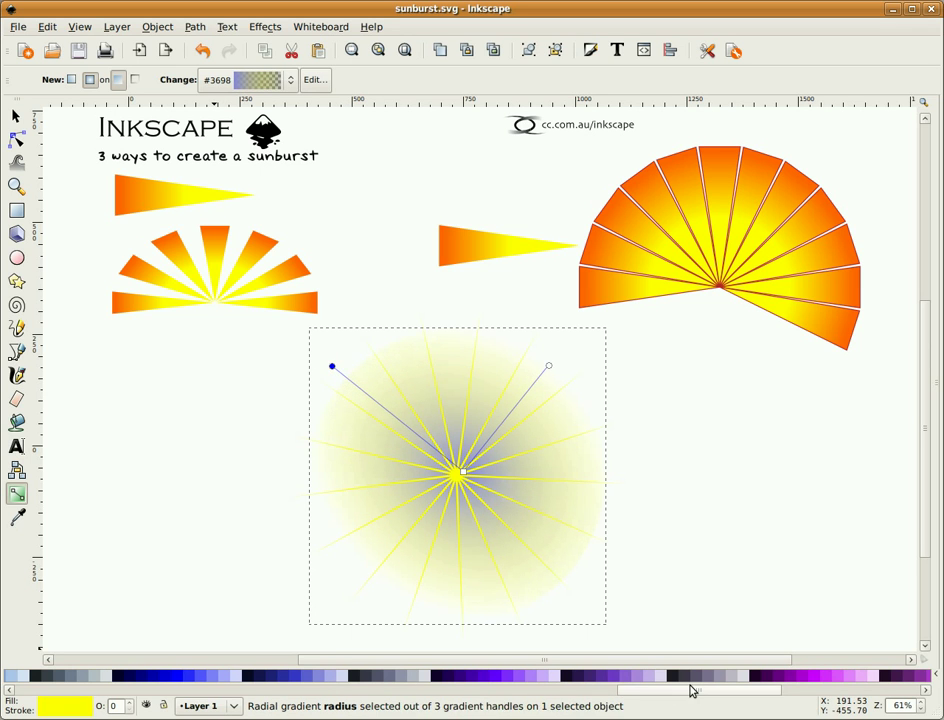
drag(693, 692, 556, 691)
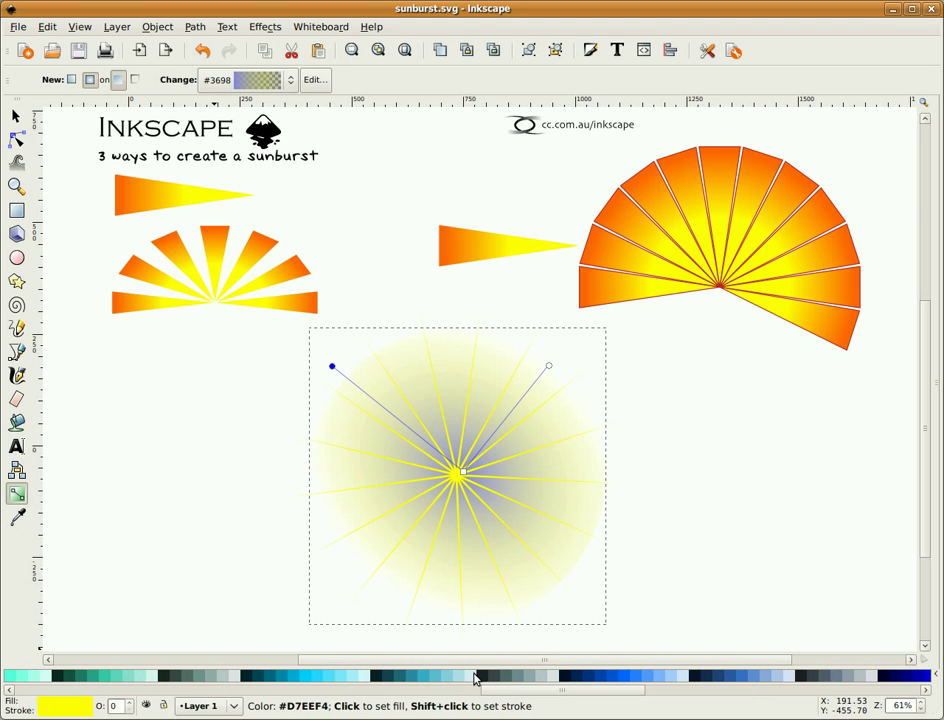
click(579, 676)
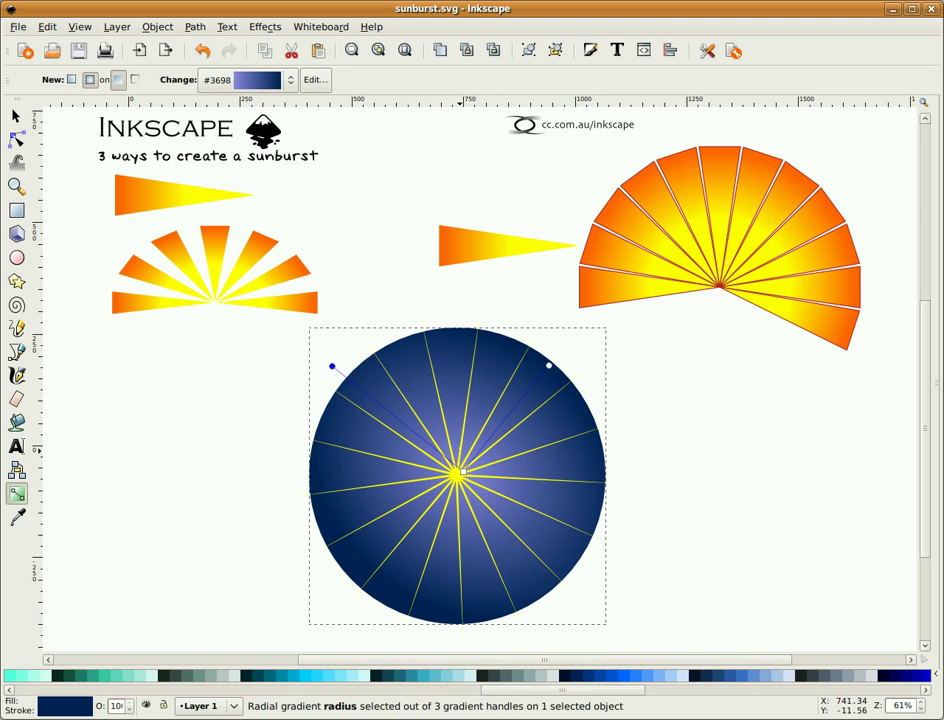
drag(466, 476, 460, 480)
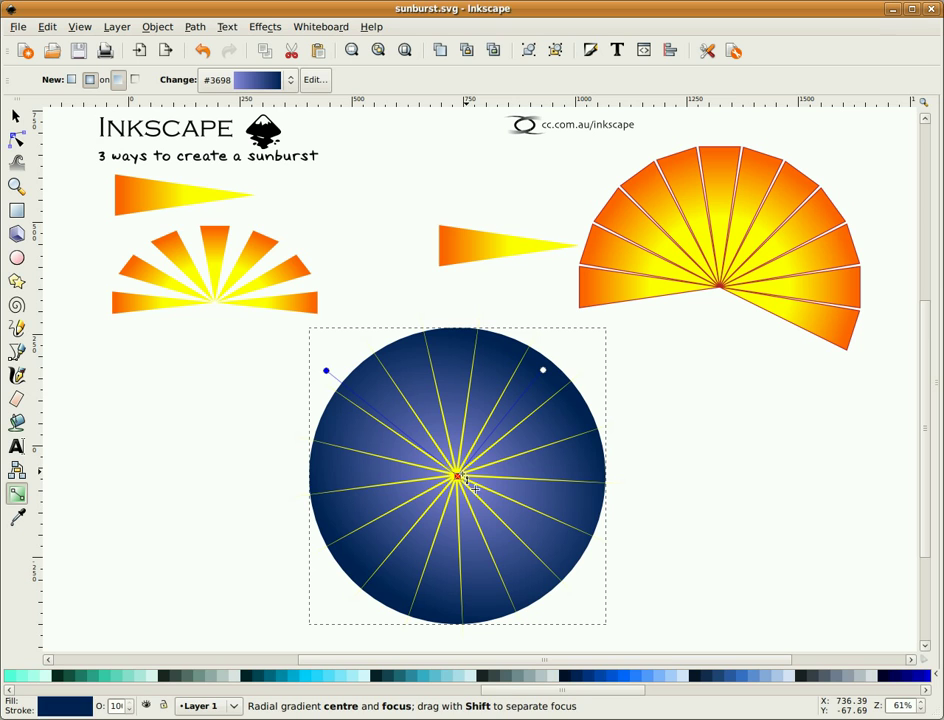
click(463, 477)
click(16, 116)
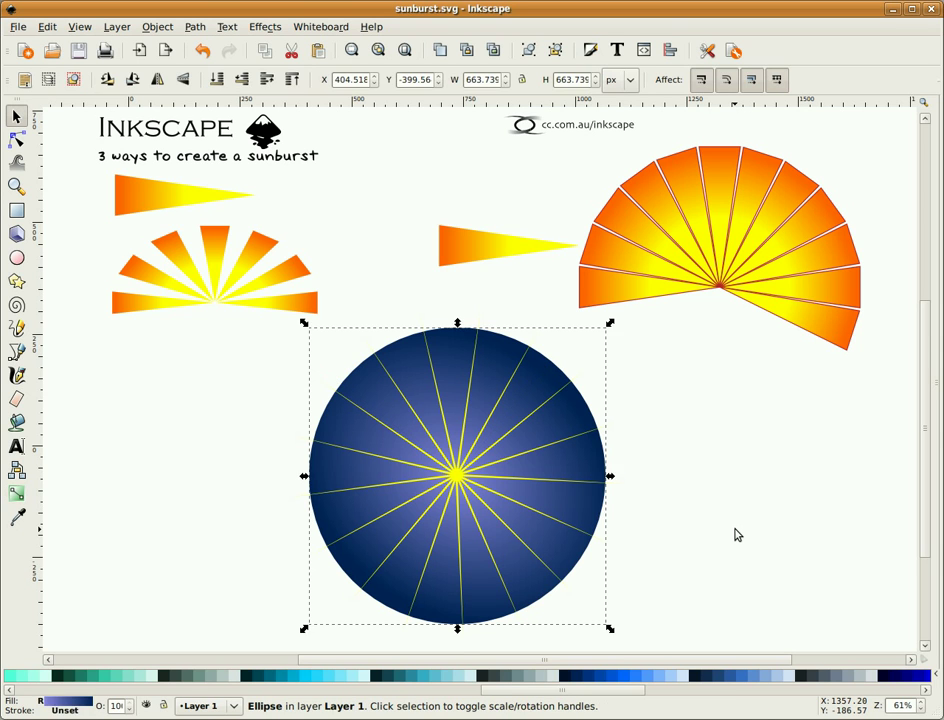
Import buddha.png from the Fun folder and drag the 208 × 251 px silhouette to the circle's centre
click(736, 535)
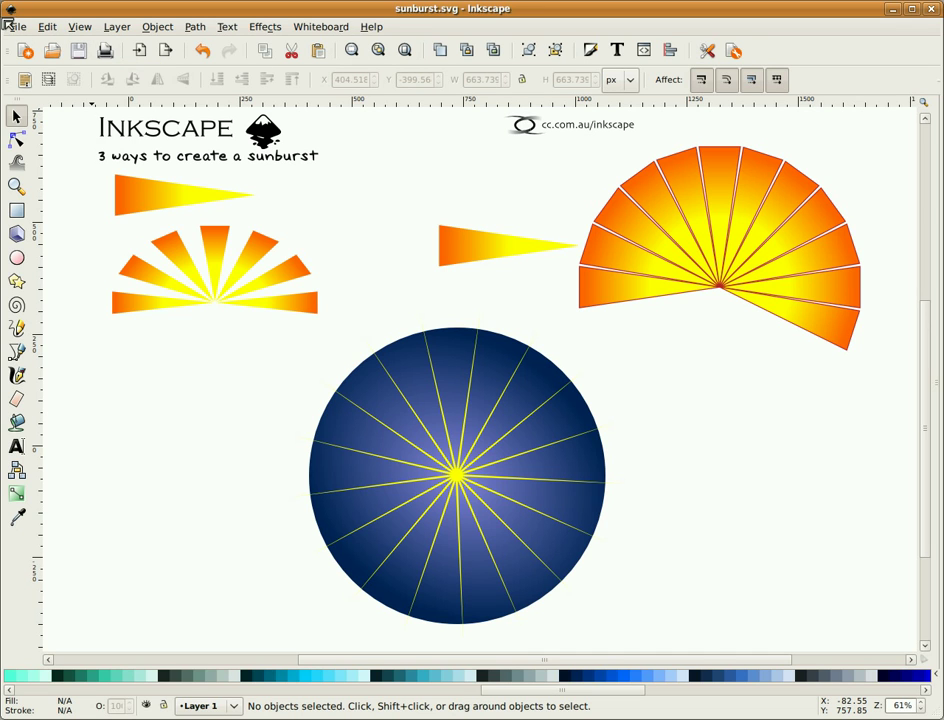
click(140, 50)
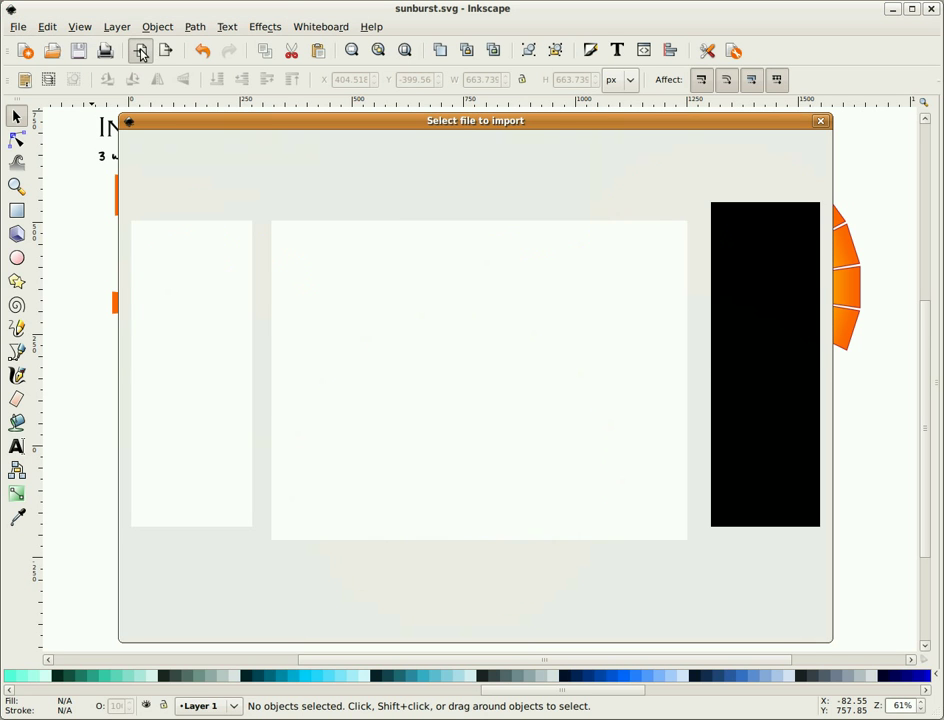
click(354, 384)
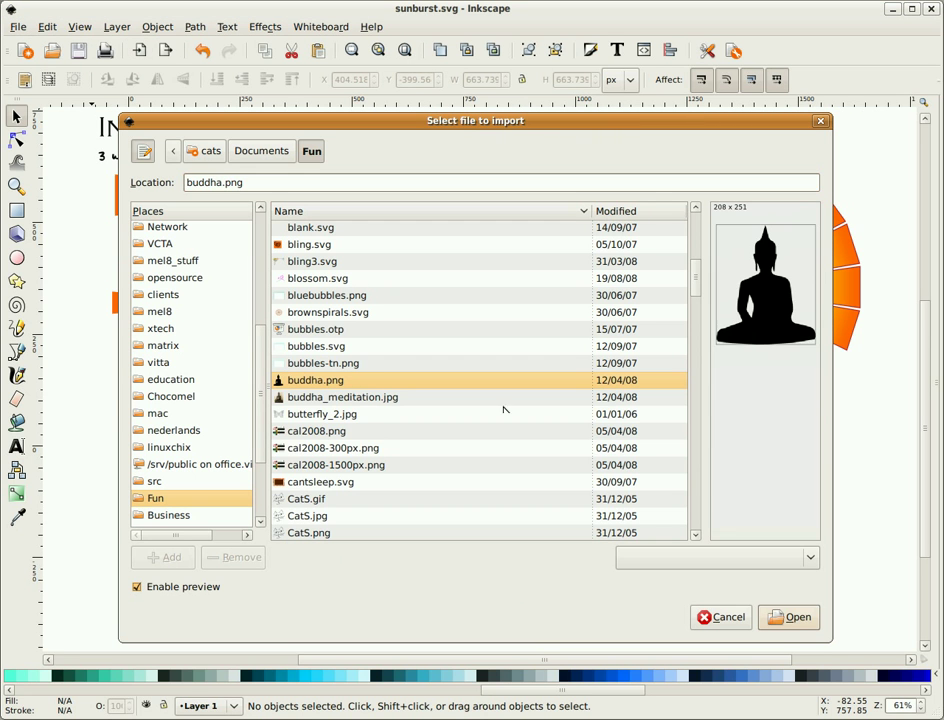
click(802, 628)
drag(802, 626, 456, 460)
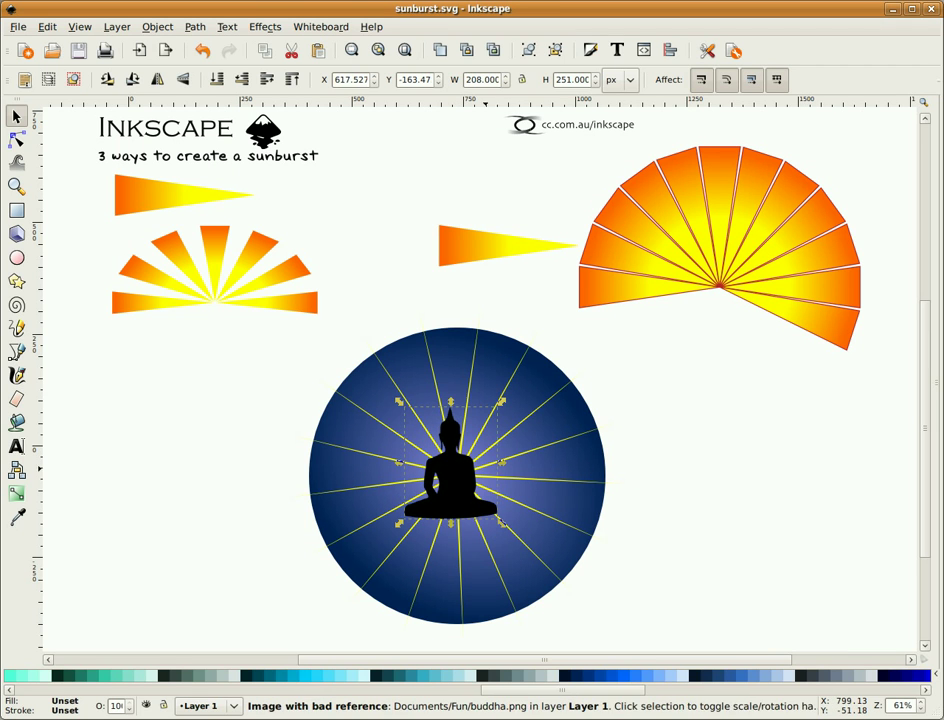